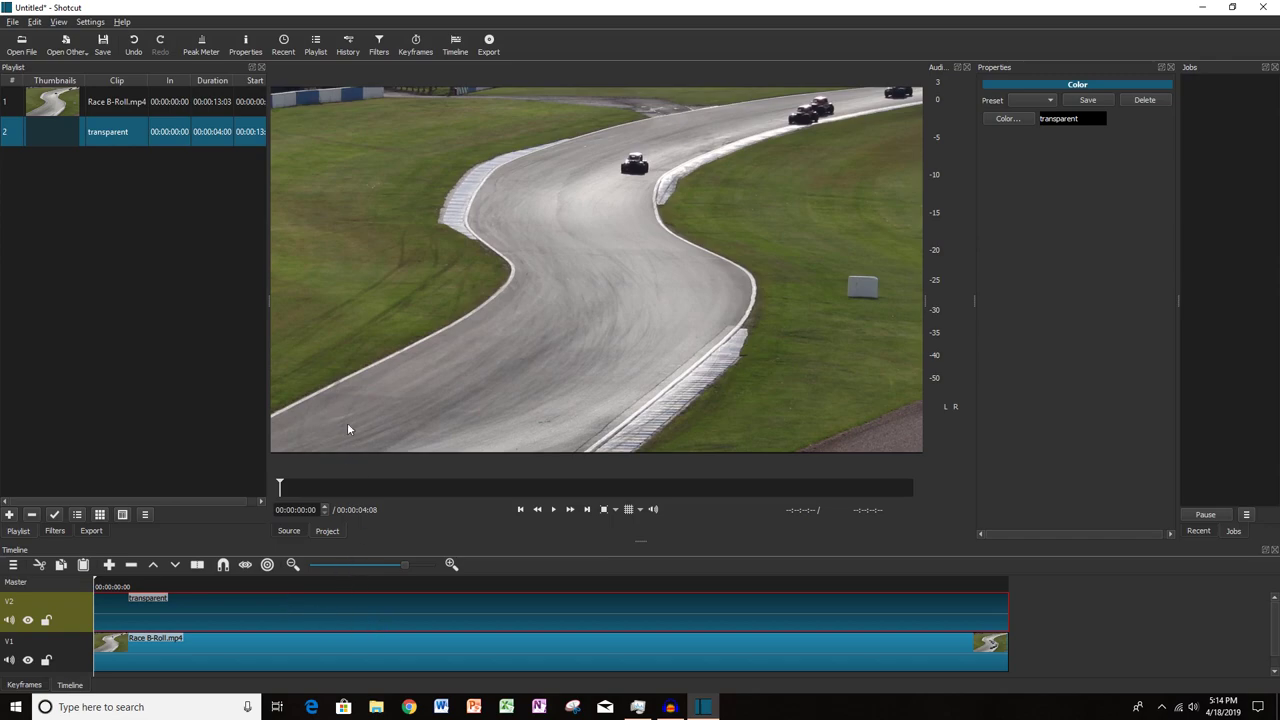
Add a Text filter to the transparent clip on track V2.
{"action": "left_click", "coordinate": [379, 45]}
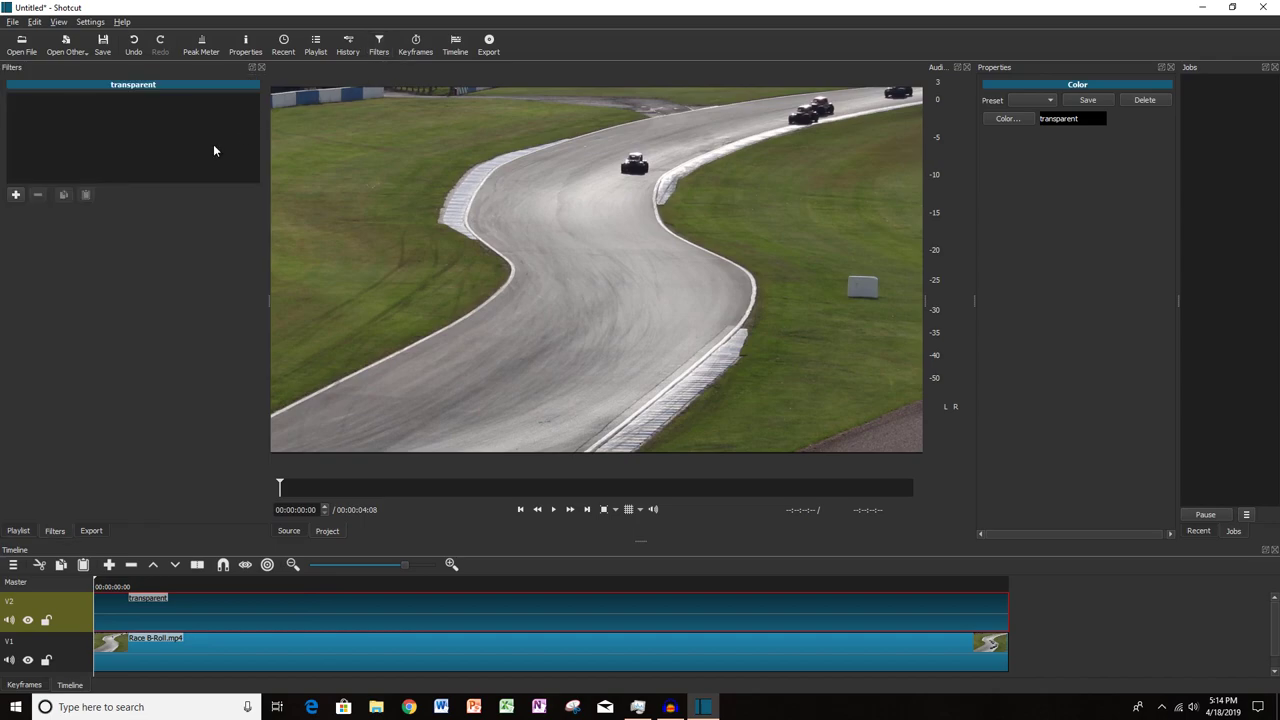
{"action": "left_click", "coordinate": [18, 194]}
{"action": "left_click", "coordinate": [42, 440]}
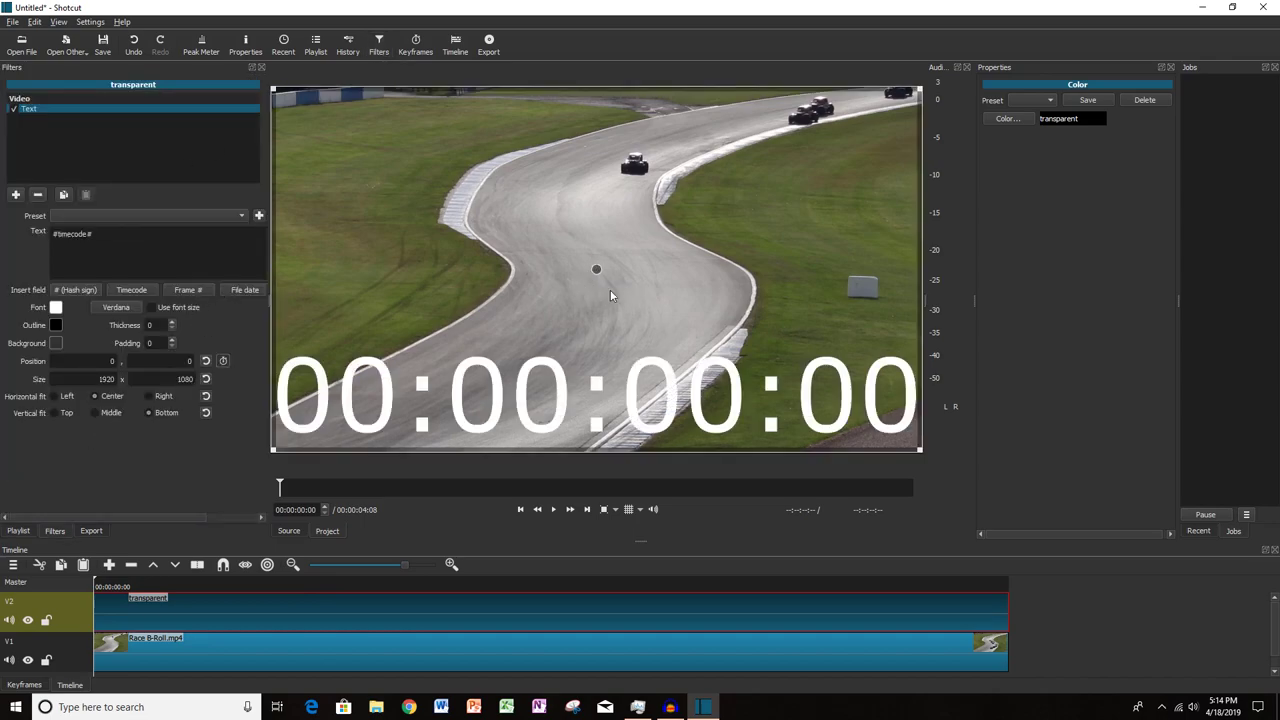
Set the text filter's font to Berlin Sans FB Demi Bold.
{"action": "left_click", "coordinate": [116, 307]}
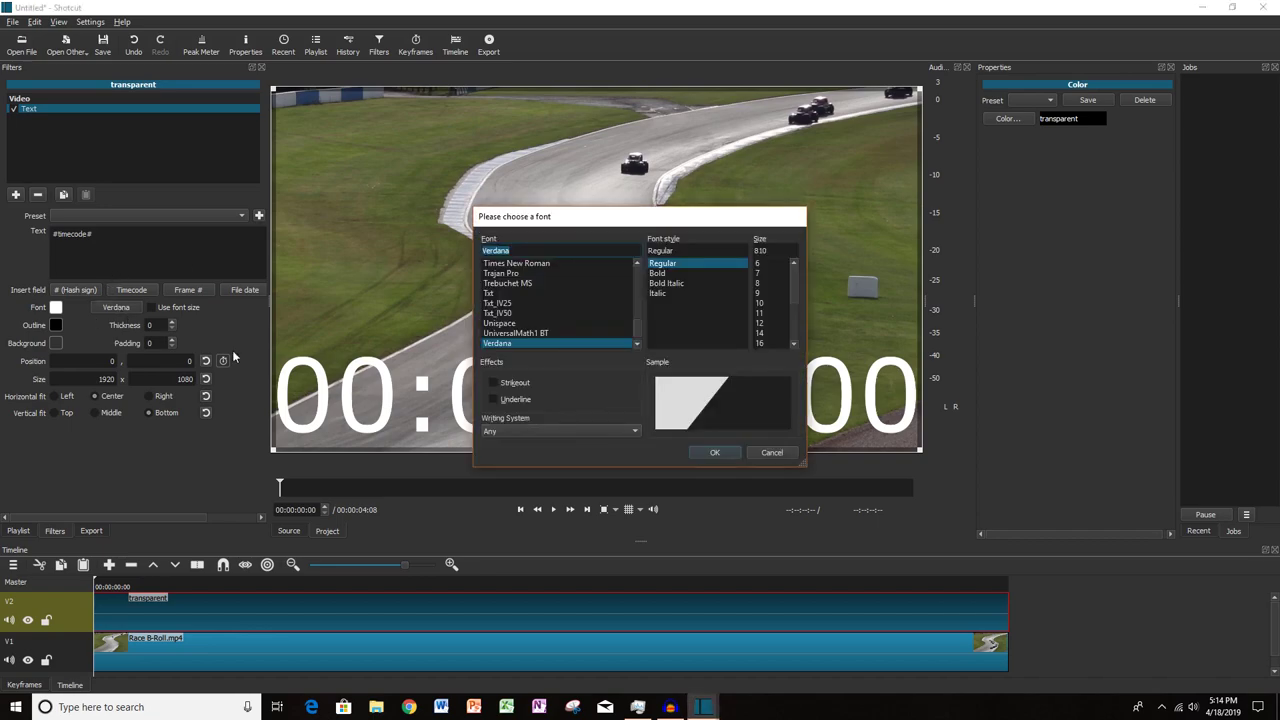
{"action": "left_click", "coordinate": [545, 343]}
{"action": "scroll", "coordinate": [545, 335], "scroll_direction": "down", "scroll_amount": 1}
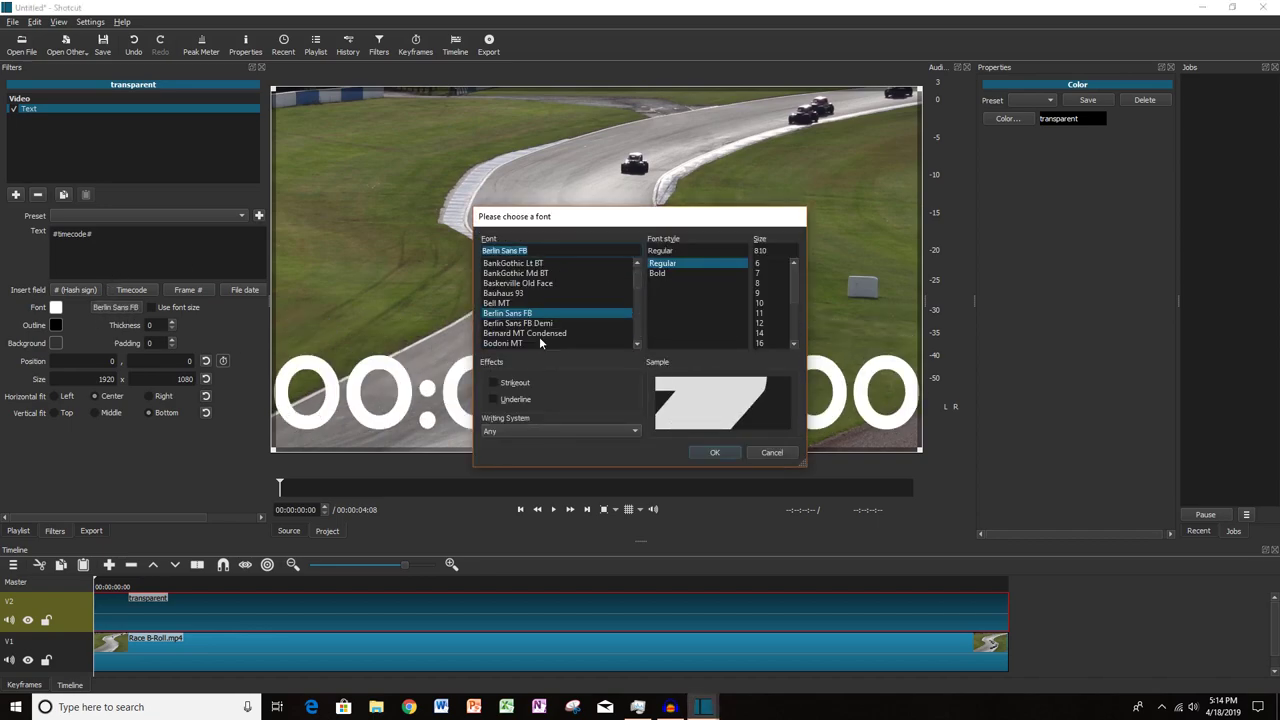
{"action": "left_click", "coordinate": [545, 333]}
{"action": "left_click", "coordinate": [545, 317]}
{"action": "left_click", "coordinate": [519, 323]}
{"action": "left_click", "coordinate": [715, 452]}
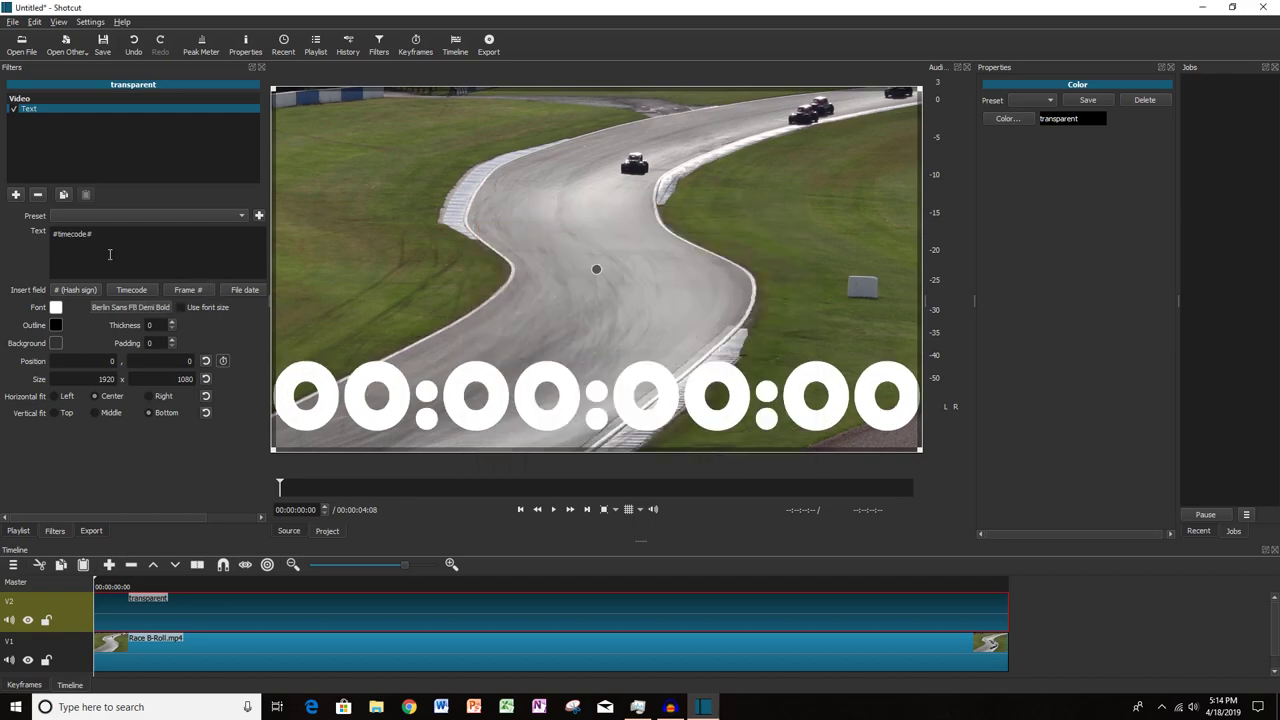
Replace the timecode text with "1st" and set its font colour to yellow (#ffff00).
{"action": "key", "text": "ctrl+a"}
{"action": "key", "text": "BackSpace"}
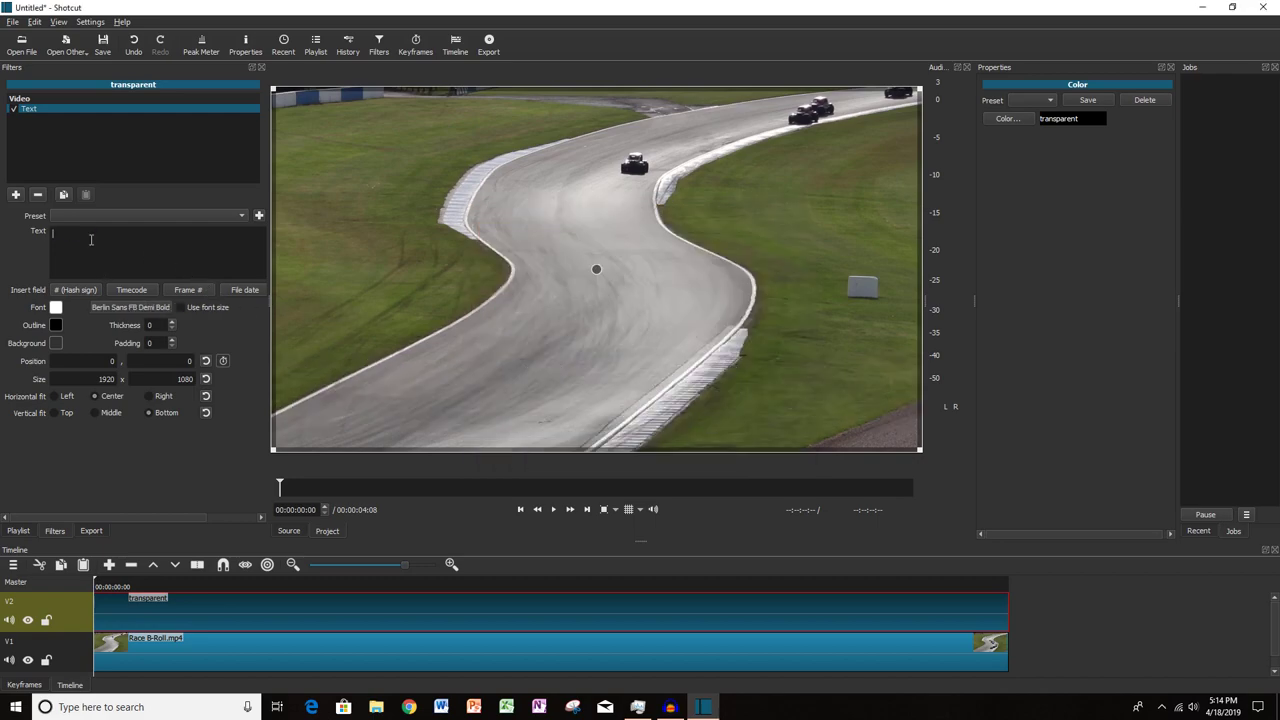
{"action": "type", "text": "1st"}
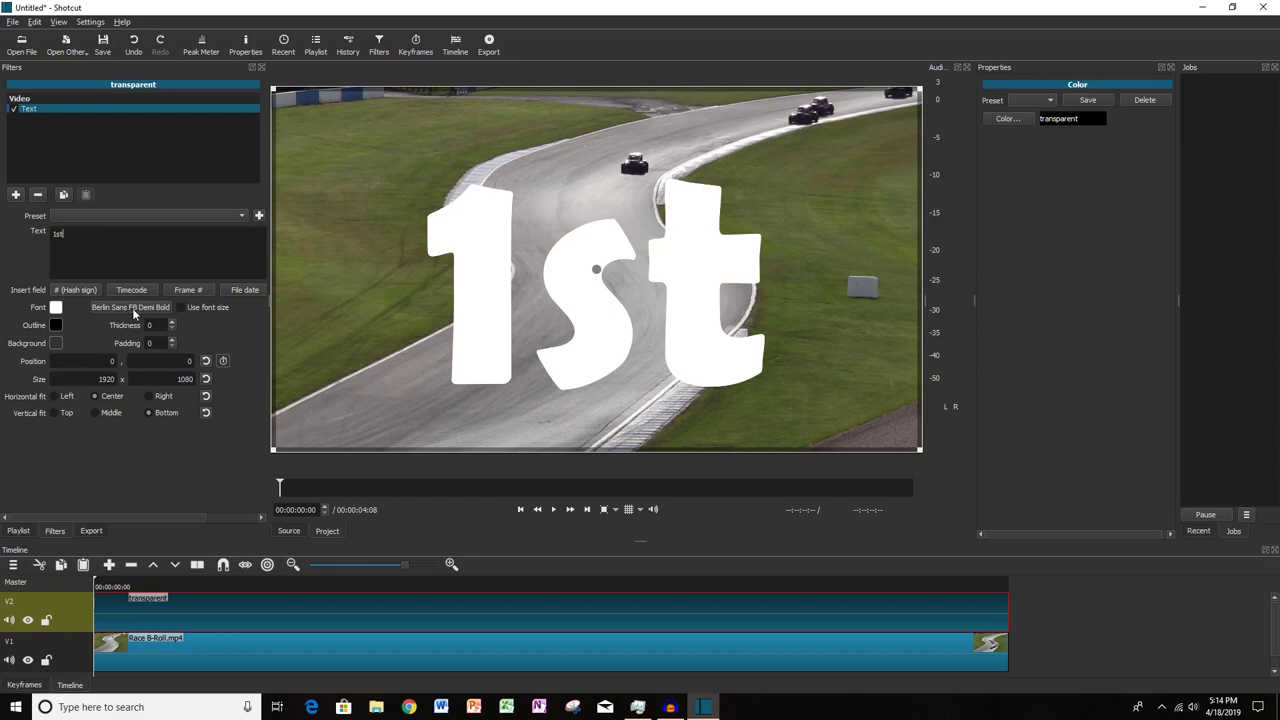
{"action": "left_click", "coordinate": [56, 307]}
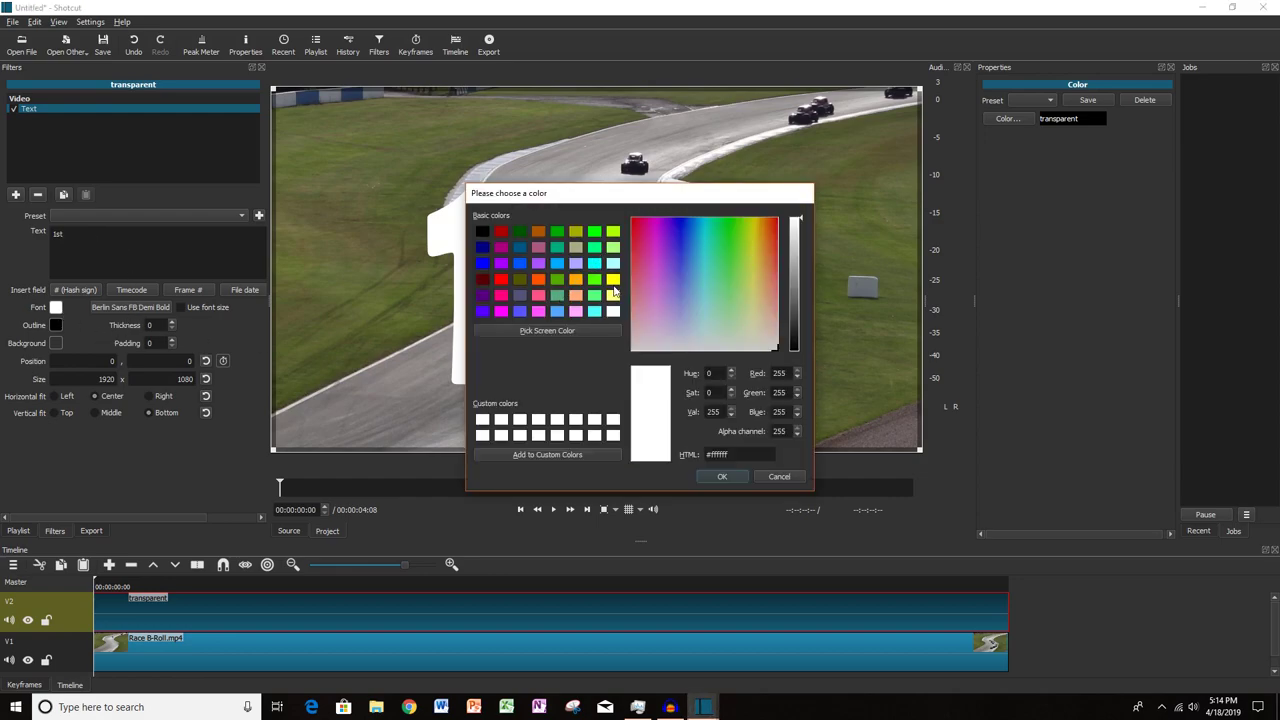
{"action": "left_click", "coordinate": [613, 281]}
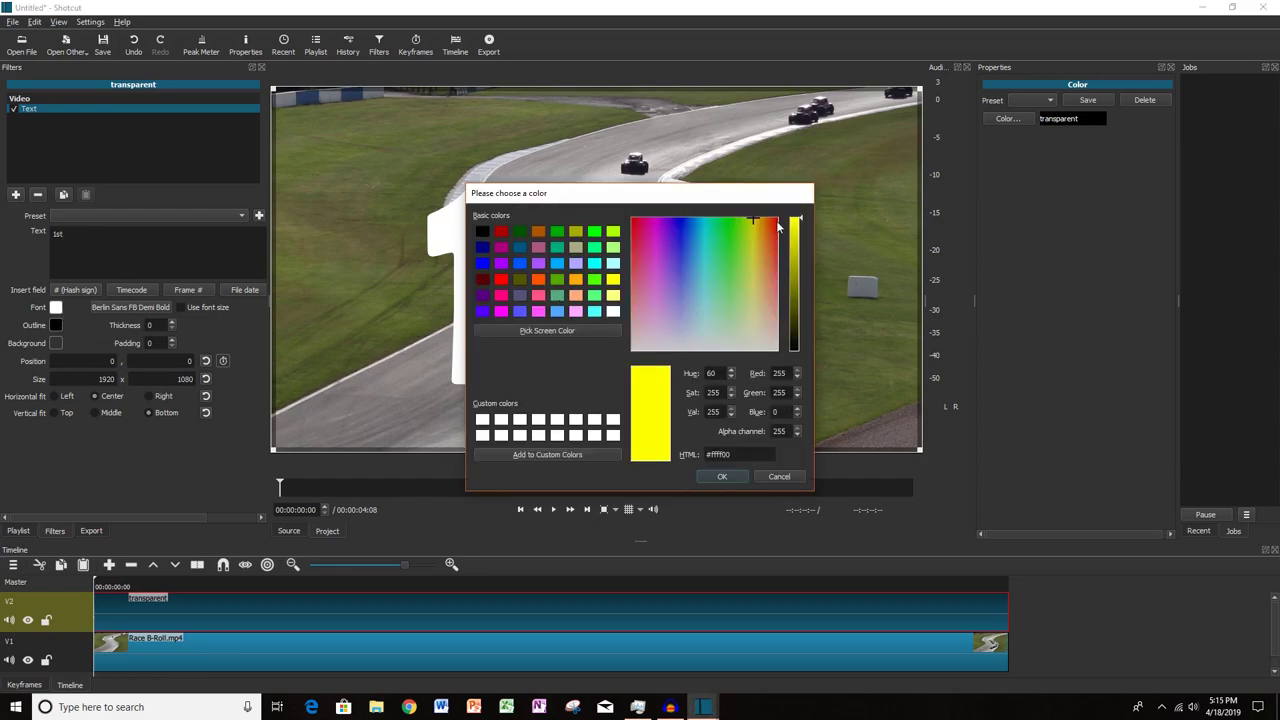
{"action": "left_click", "coordinate": [722, 476]}
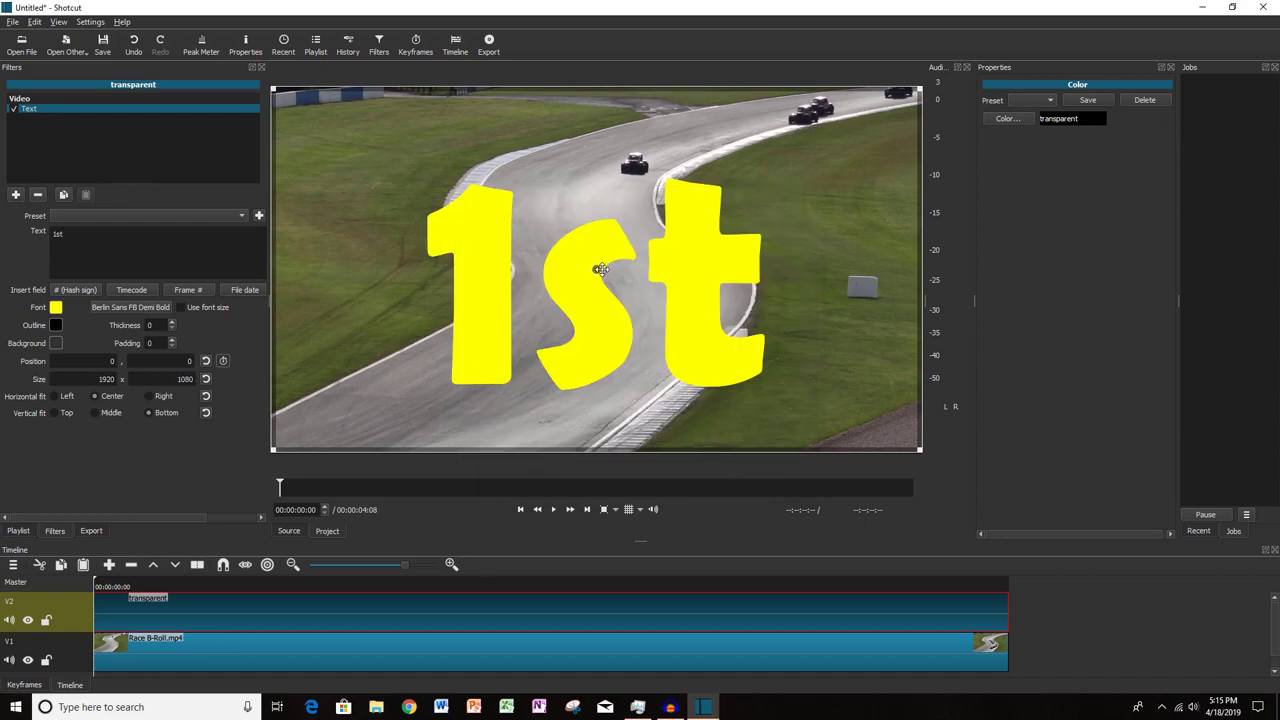
Add a Rotate and Scale filter to the transparent clip and set its rotation to -9.0 deg.
{"action": "left_click", "coordinate": [15, 194]}
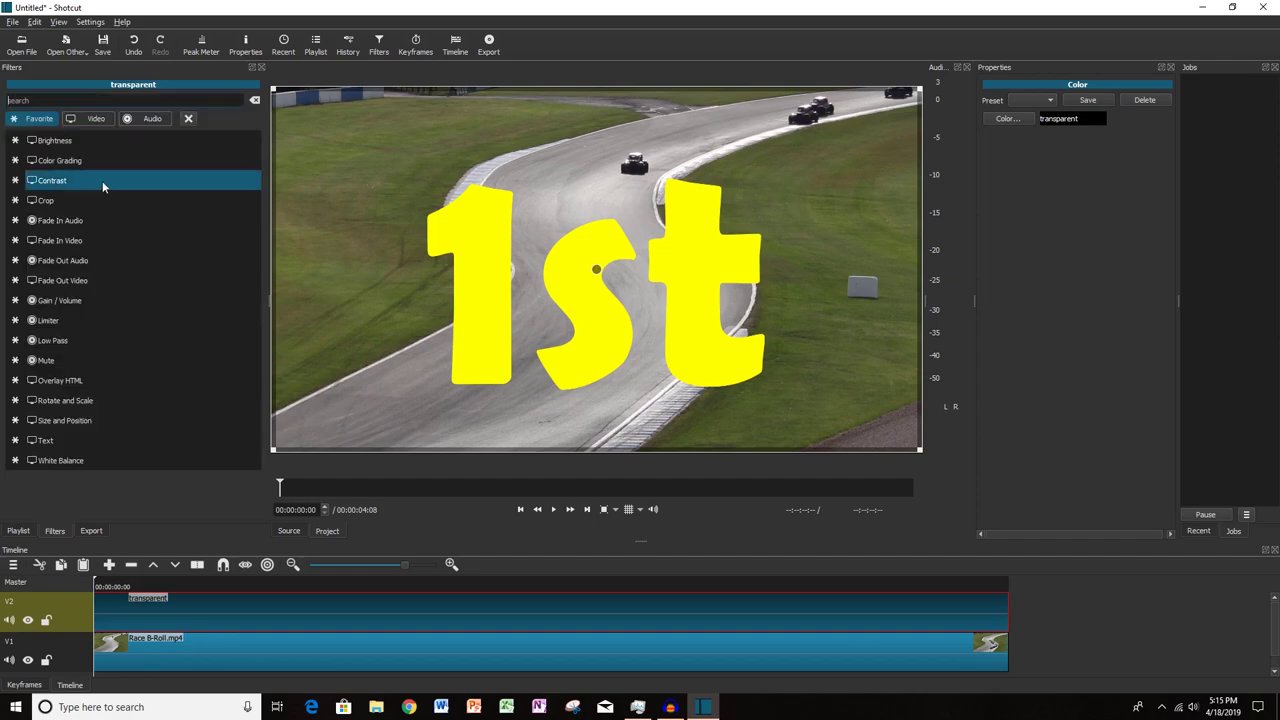
{"action": "left_click", "coordinate": [70, 403]}
{"action": "left_click_drag", "start_coordinate": [83, 238], "coordinate": [88, 234]}
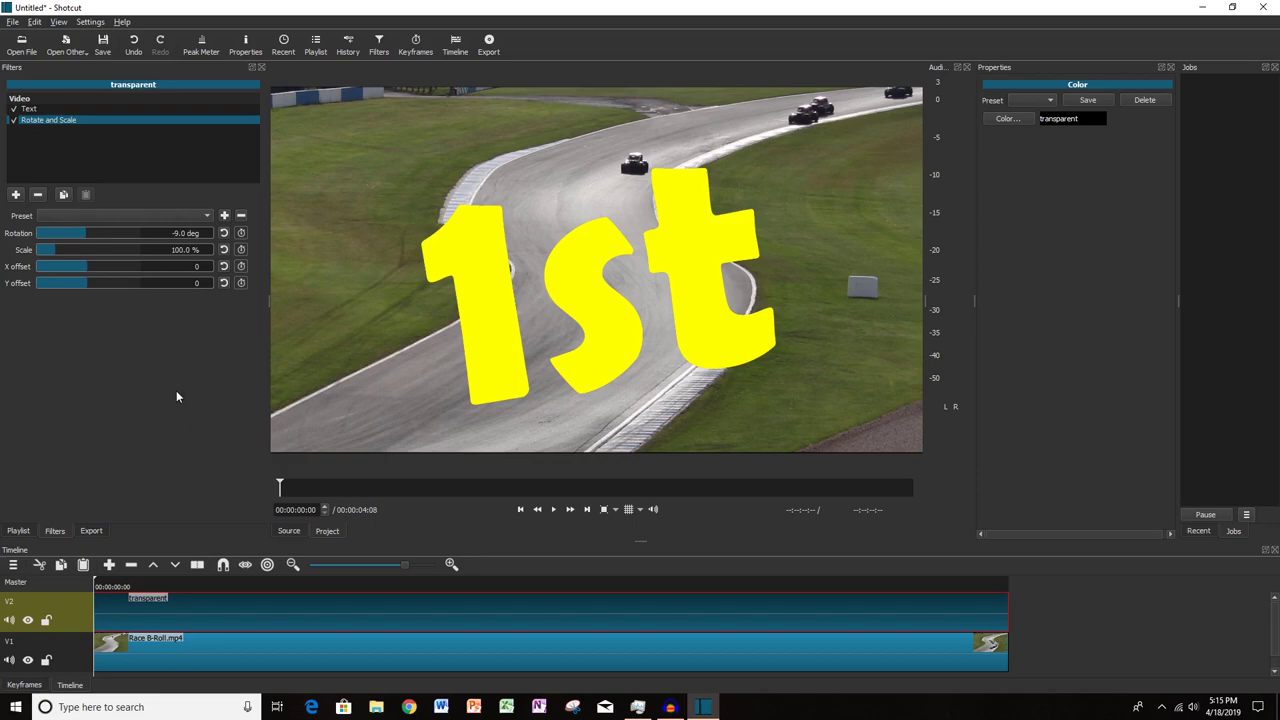
Add a Size and Position filter and shrink the "1st" label to about 283 x 159, placed above the leading car at about 934, 47.
{"action": "left_click", "coordinate": [16, 195]}
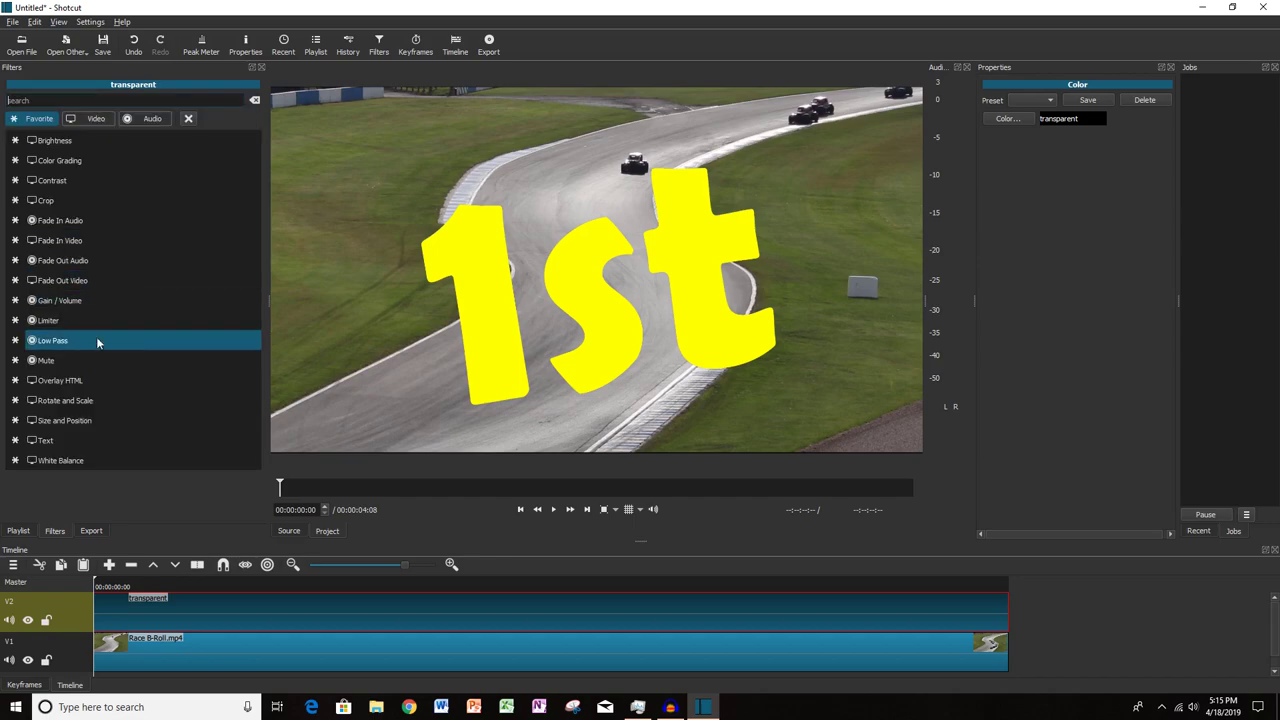
{"action": "left_click", "coordinate": [66, 421]}
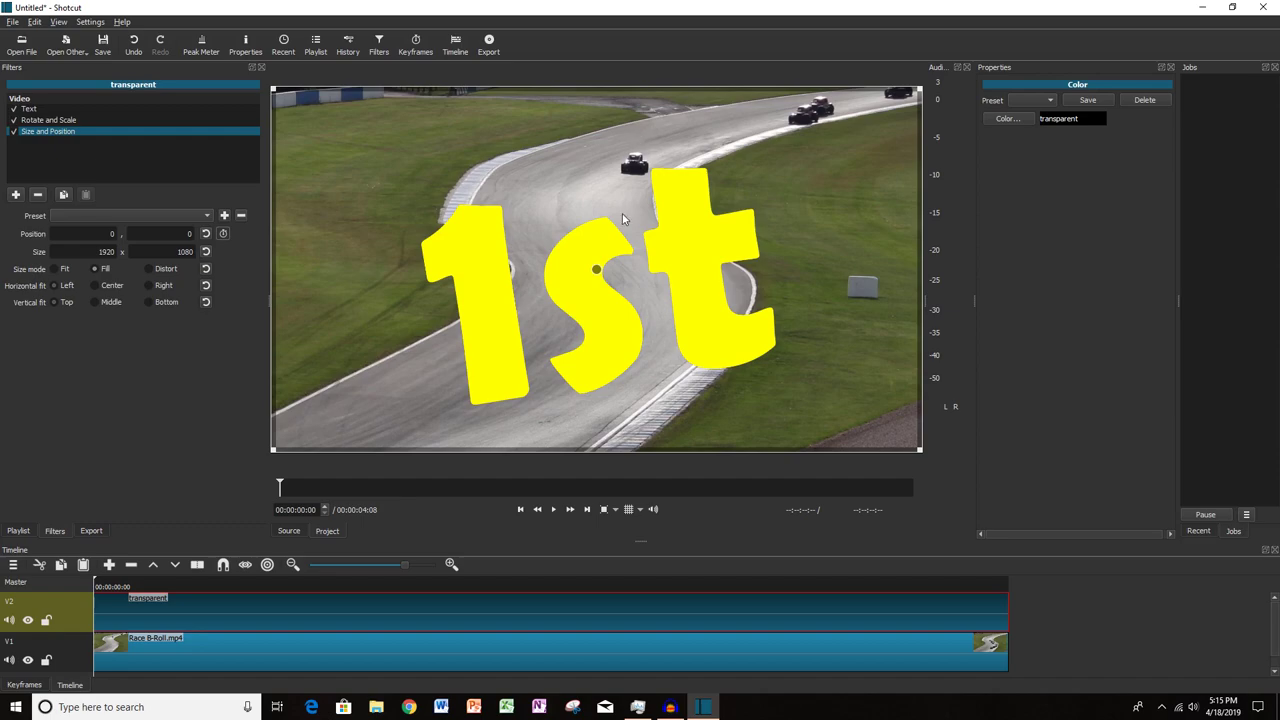
{"action": "left_click_drag", "start_coordinate": [273, 88], "coordinate": [738, 398]}
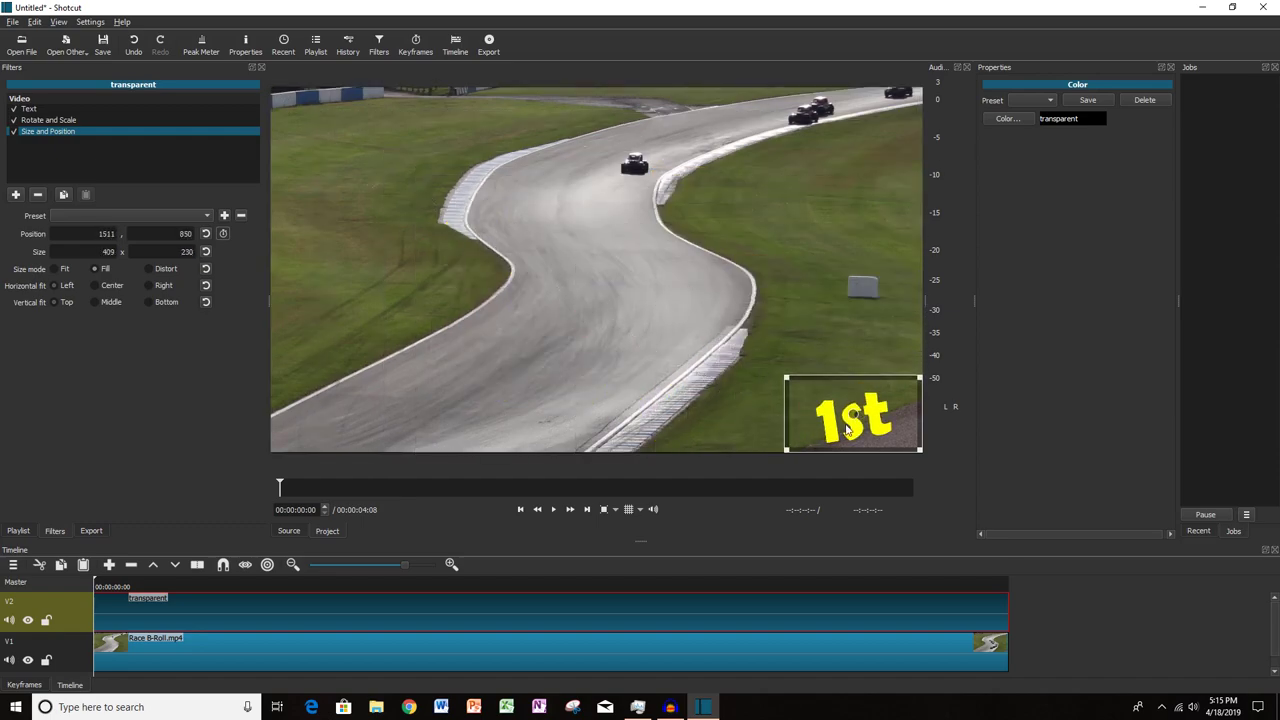
{"action": "left_click_drag", "start_coordinate": [845, 428], "coordinate": [623, 124]}
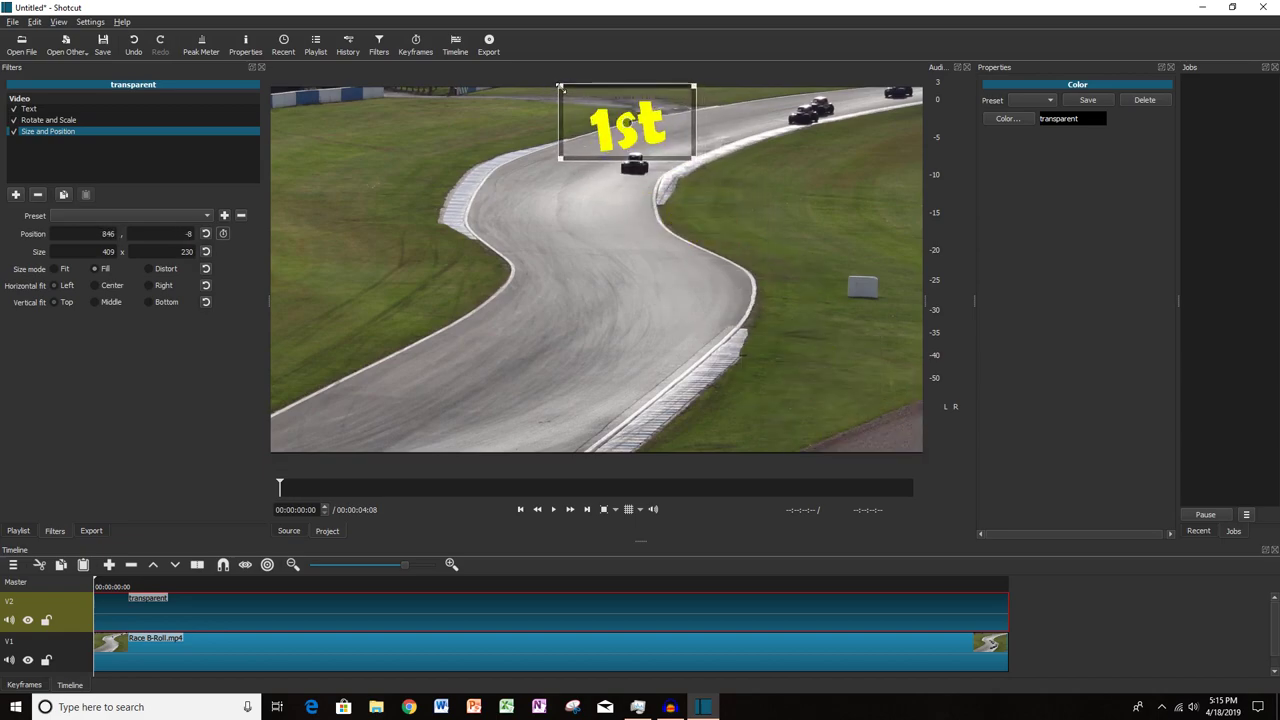
{"action": "left_click_drag", "start_coordinate": [563, 89], "coordinate": [591, 102]}
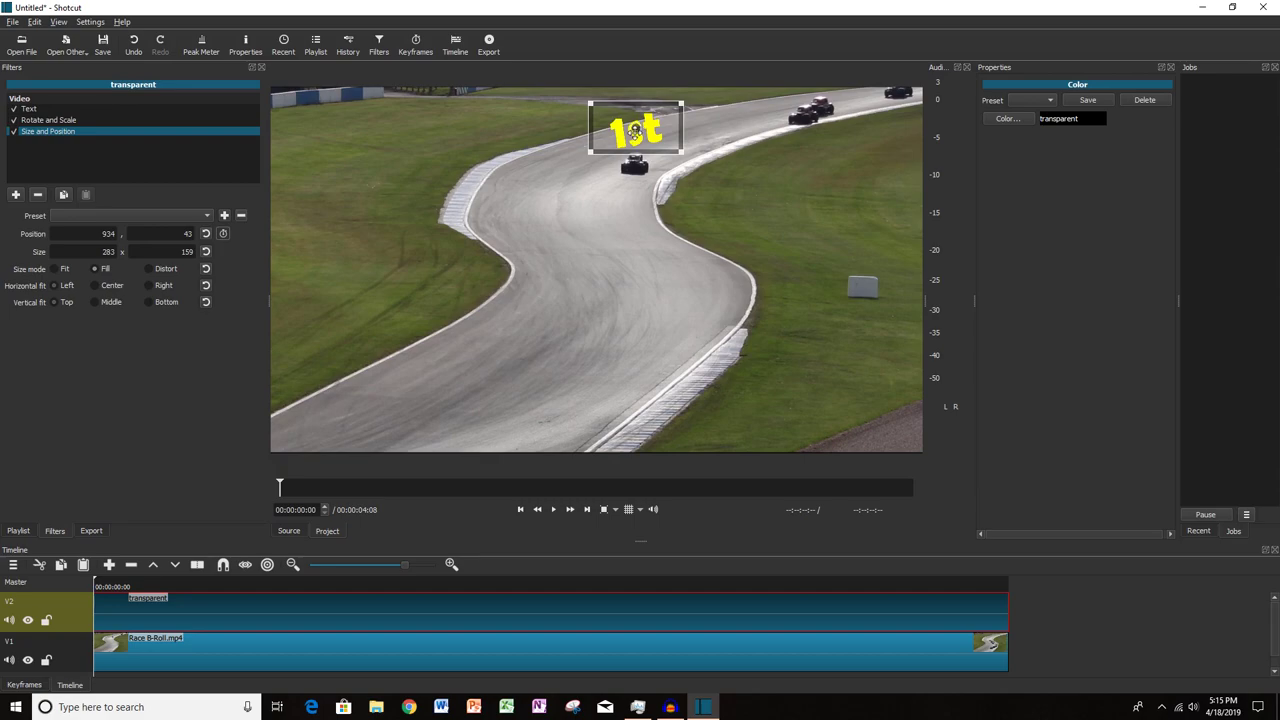
{"action": "left_click_drag", "start_coordinate": [634, 129], "coordinate": [636, 143]}
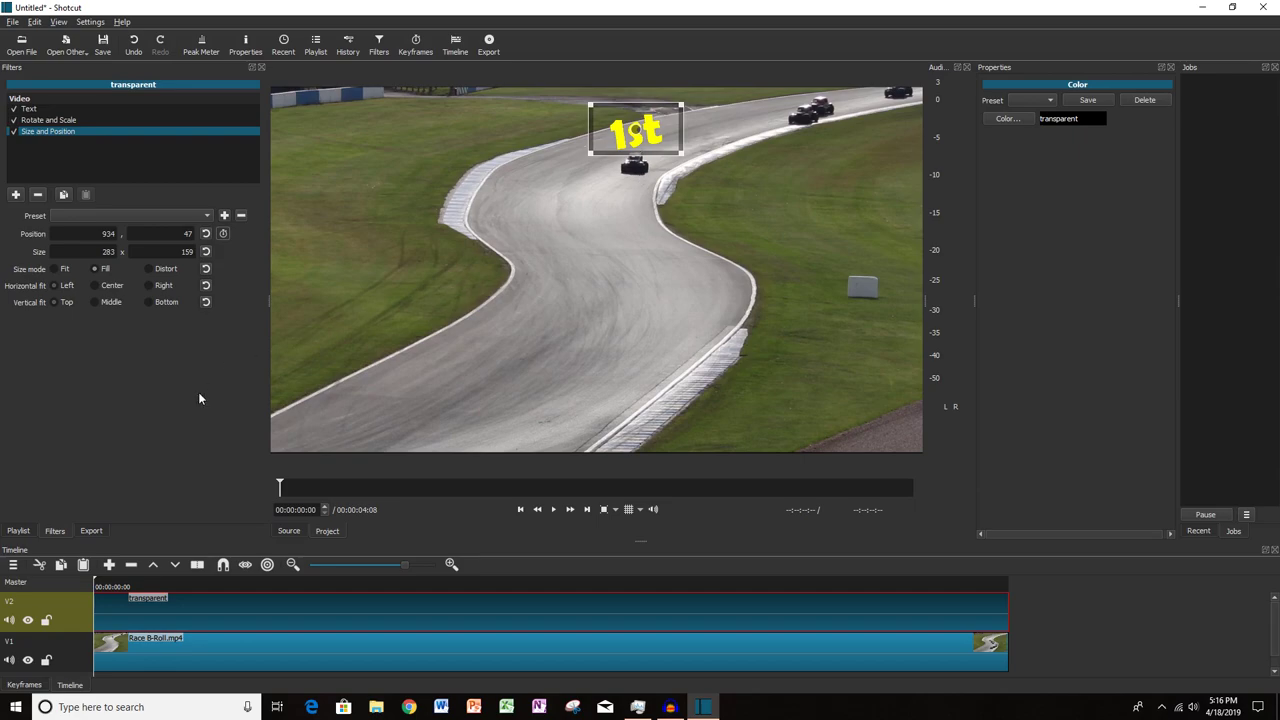
{"action": "left_click", "coordinate": [196, 217]}
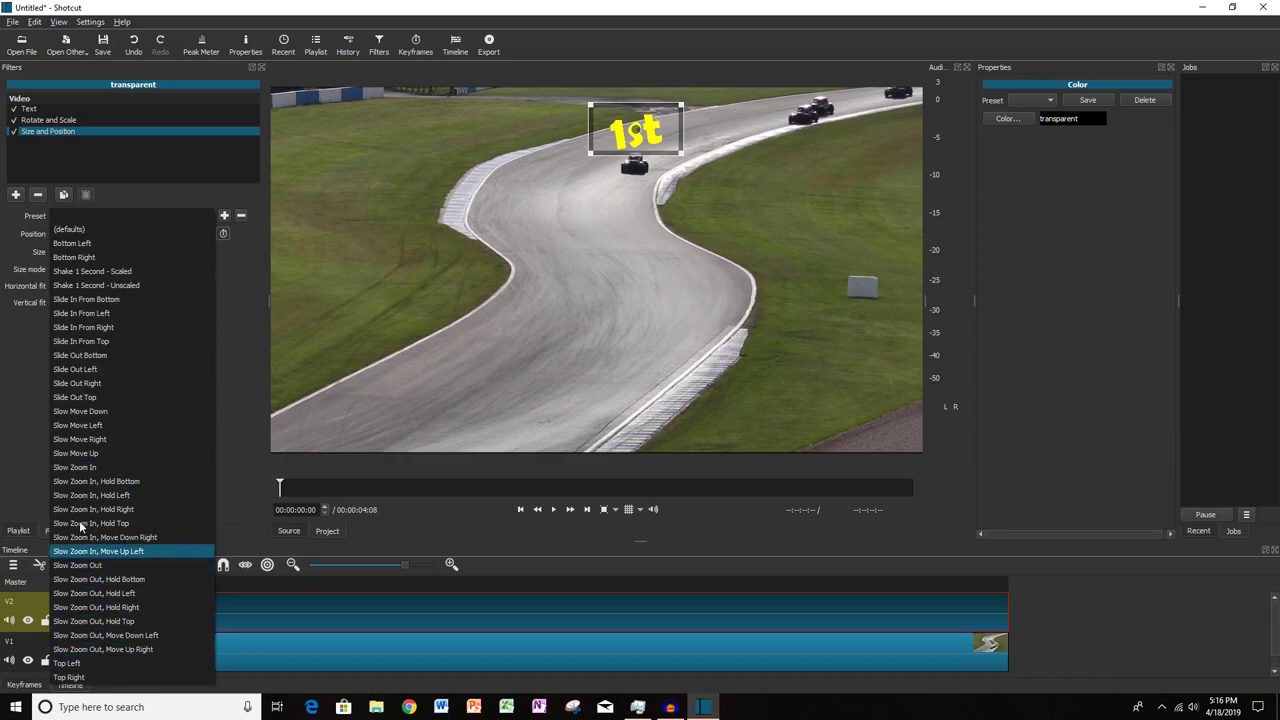
{"action": "left_click", "coordinate": [6, 376]}
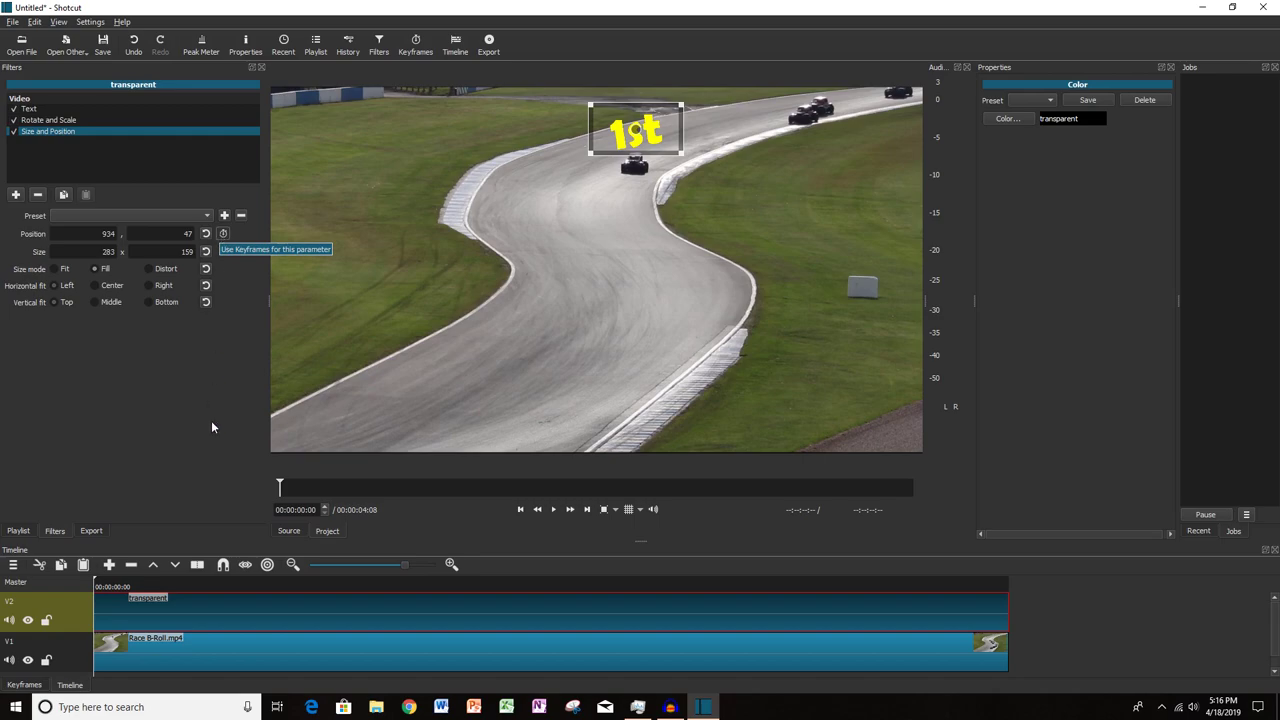
Enable keyframes for the Size and Position filter's position and set the first keyframe's type to Smooth.
{"action": "left_click", "coordinate": [223, 235]}
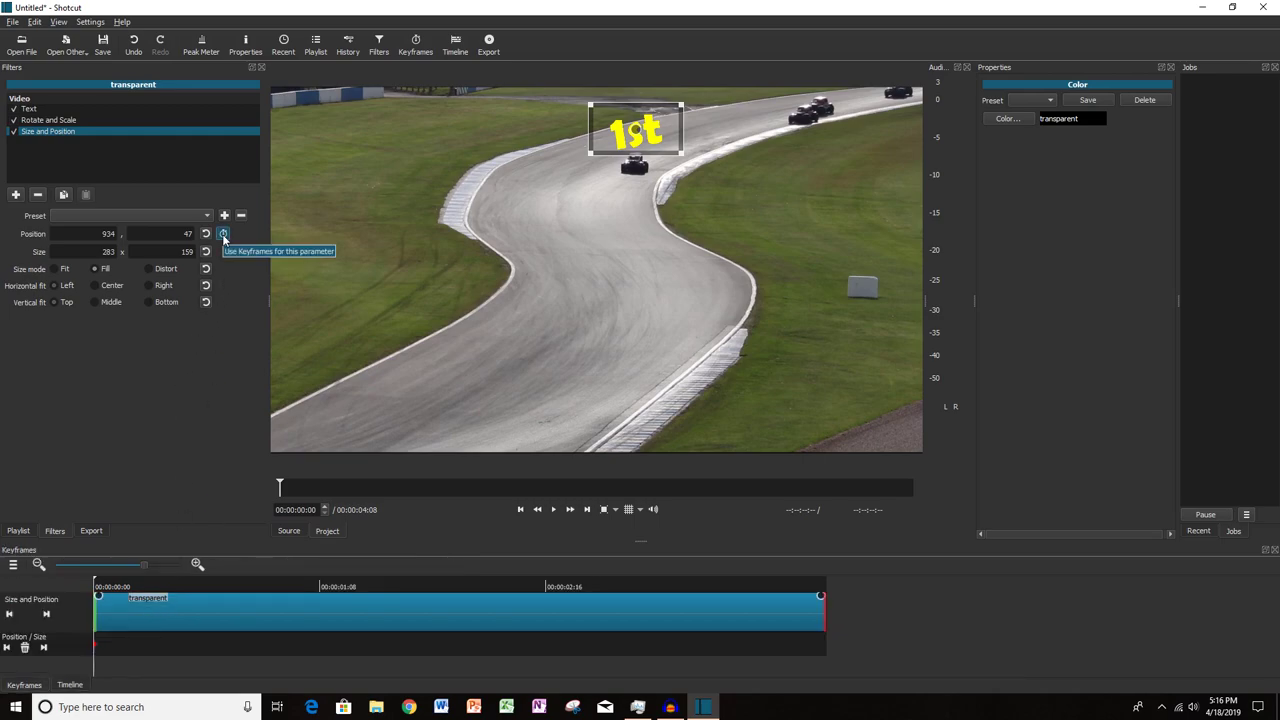
{"action": "right_click", "coordinate": [97, 652]}
{"action": "mouse_move", "coordinate": [145, 653]}
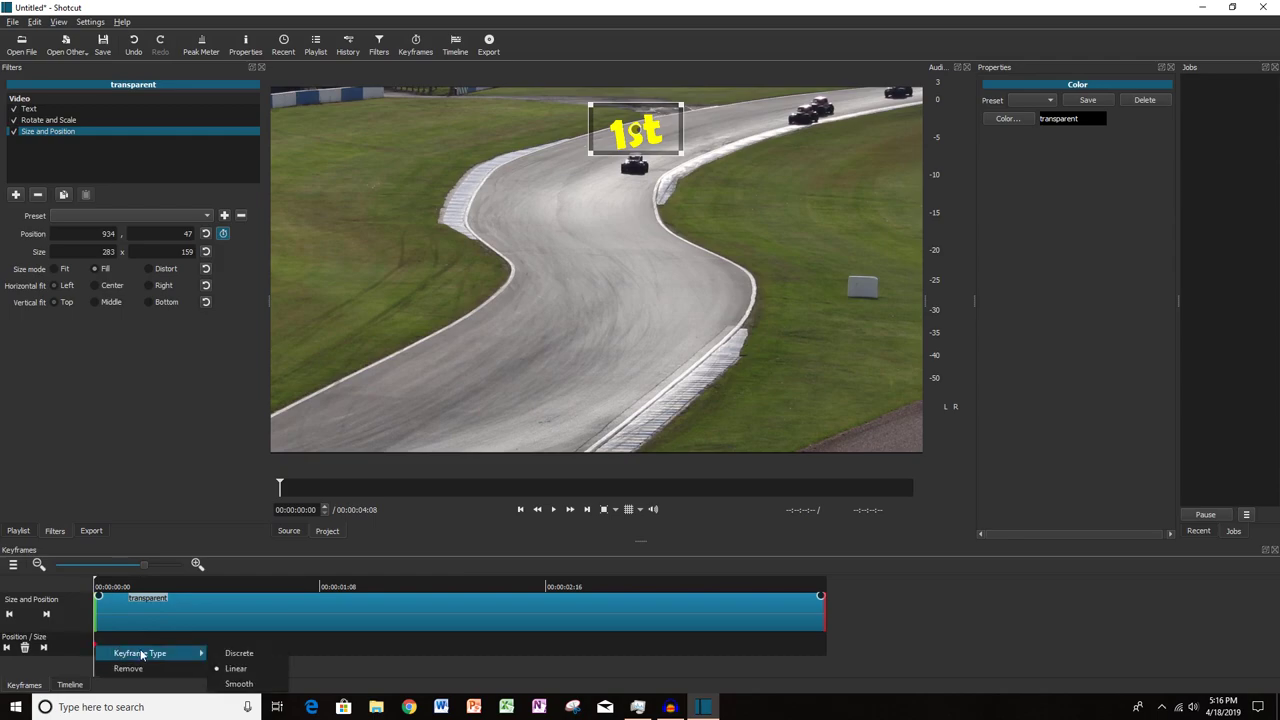
{"action": "left_click", "coordinate": [238, 684]}
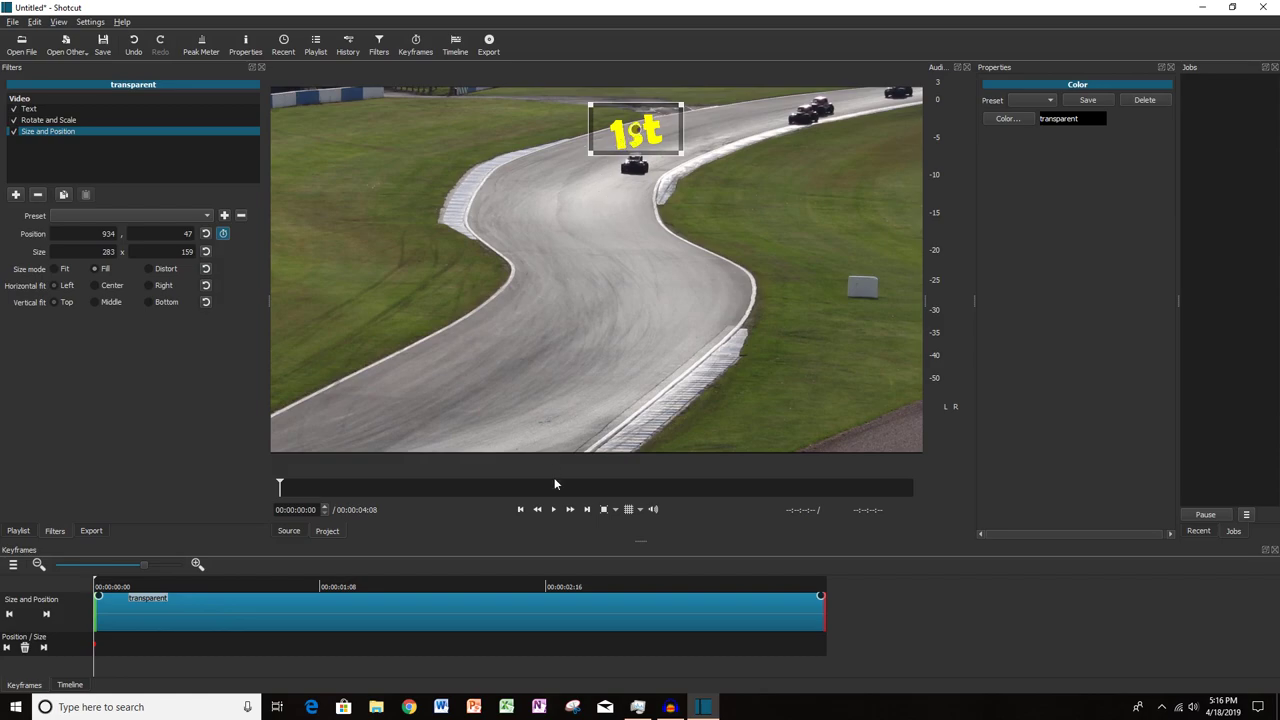
Preview the clip, then add a position keyframe at 00:00:00:10 by moving the label above the leading car to about 832, 98.
{"action": "left_click", "coordinate": [553, 509]}
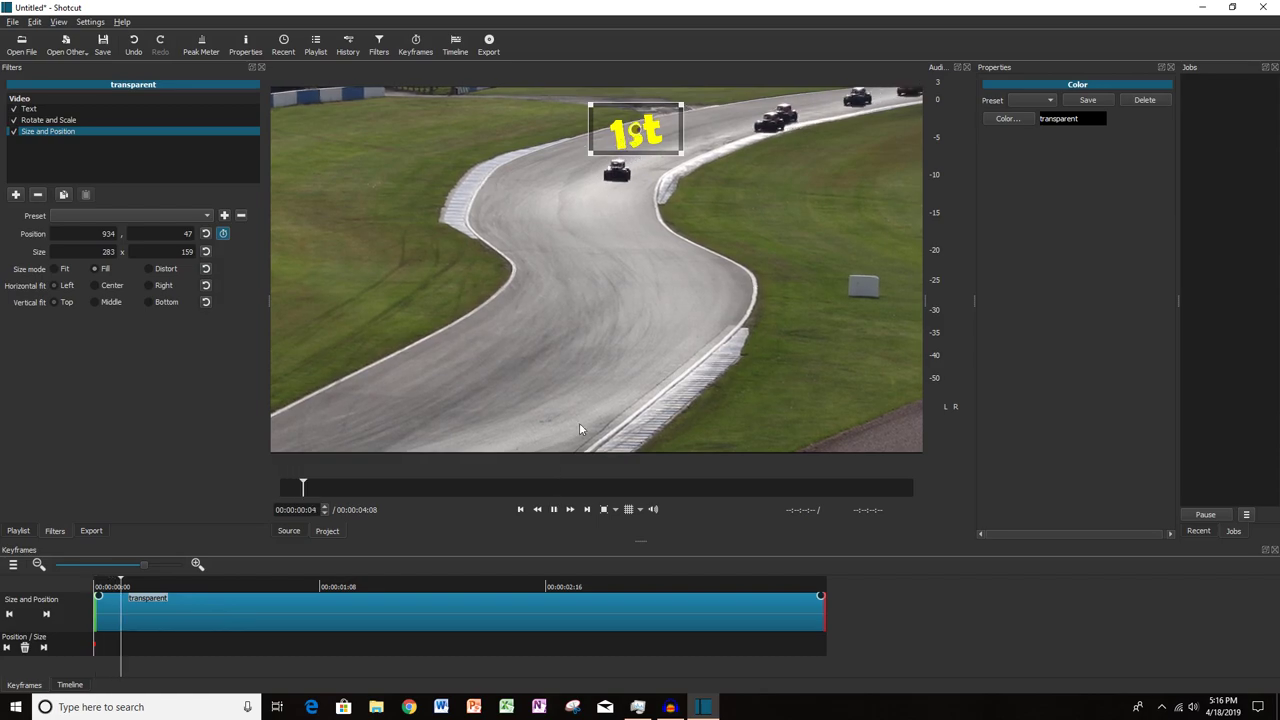
{"action": "left_click", "coordinate": [554, 511]}
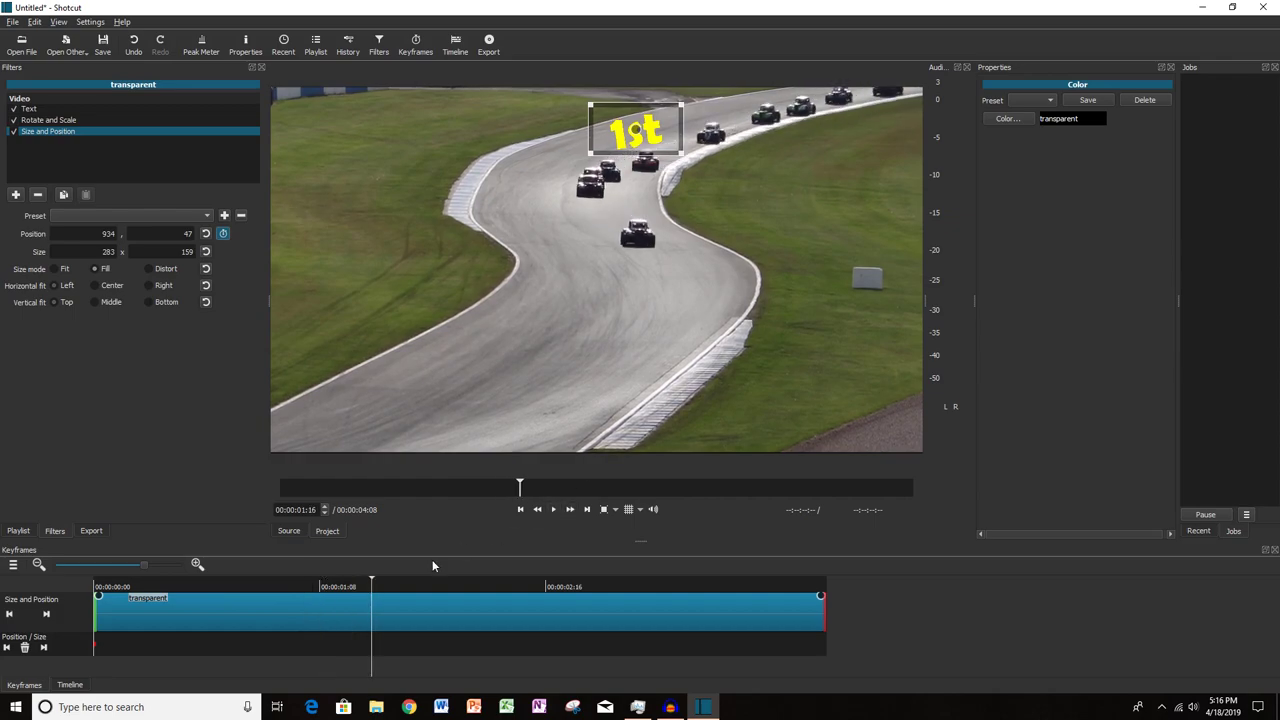
{"action": "left_click", "coordinate": [137, 588]}
{"action": "left_click_drag", "start_coordinate": [140, 588], "coordinate": [161, 588]}
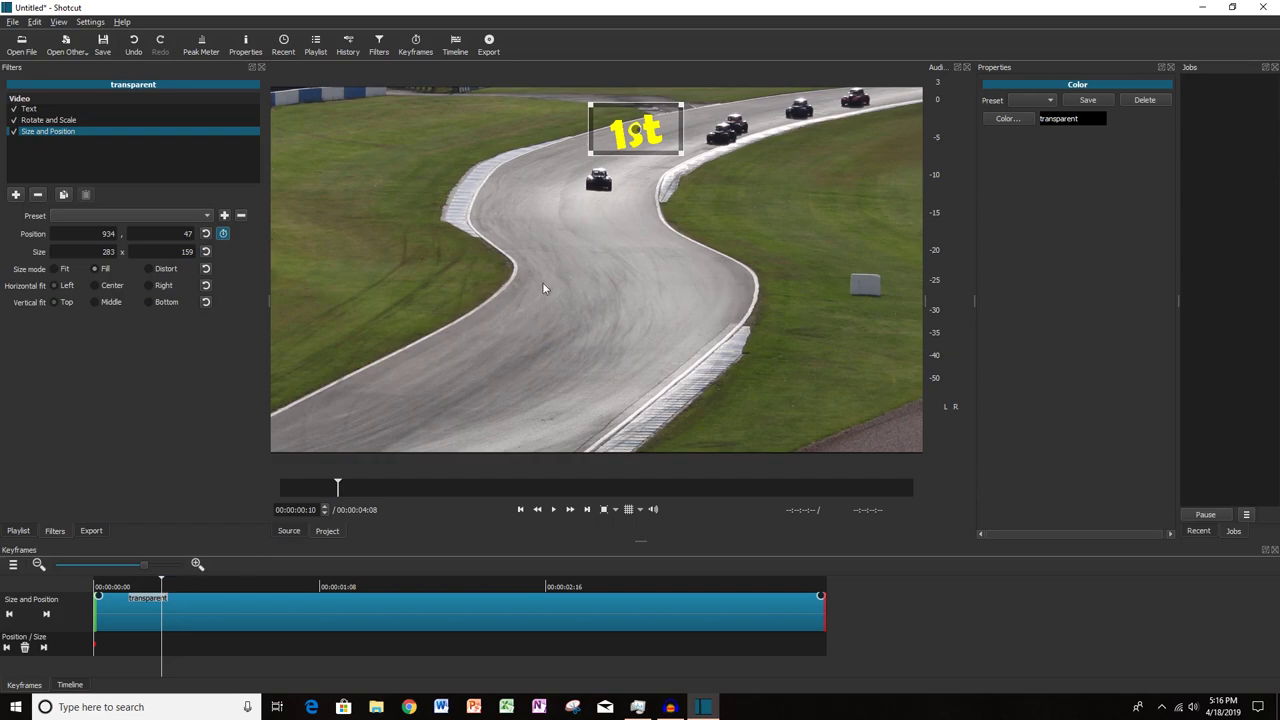
{"action": "left_click_drag", "start_coordinate": [619, 140], "coordinate": [596, 152]}
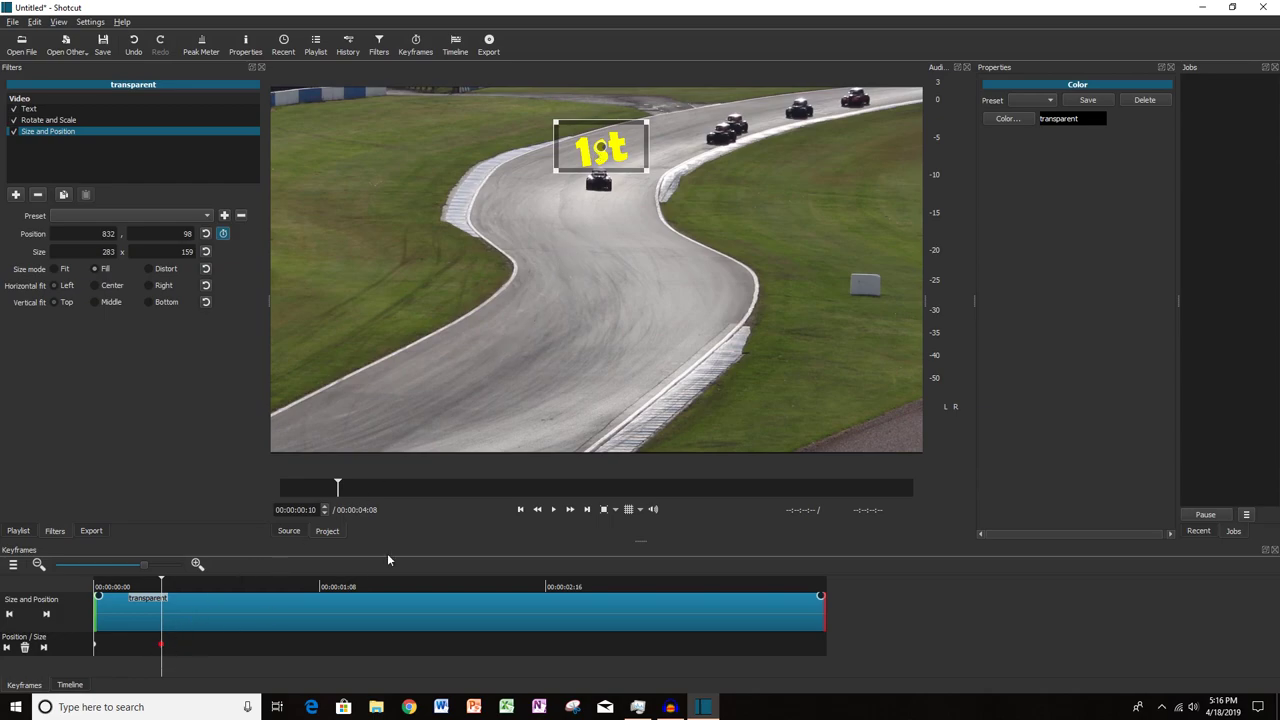
Add a position keyframe at 00:00:00:24 by moving the label above the leading car to about 803, 161.
{"action": "left_click", "coordinate": [246, 586]}
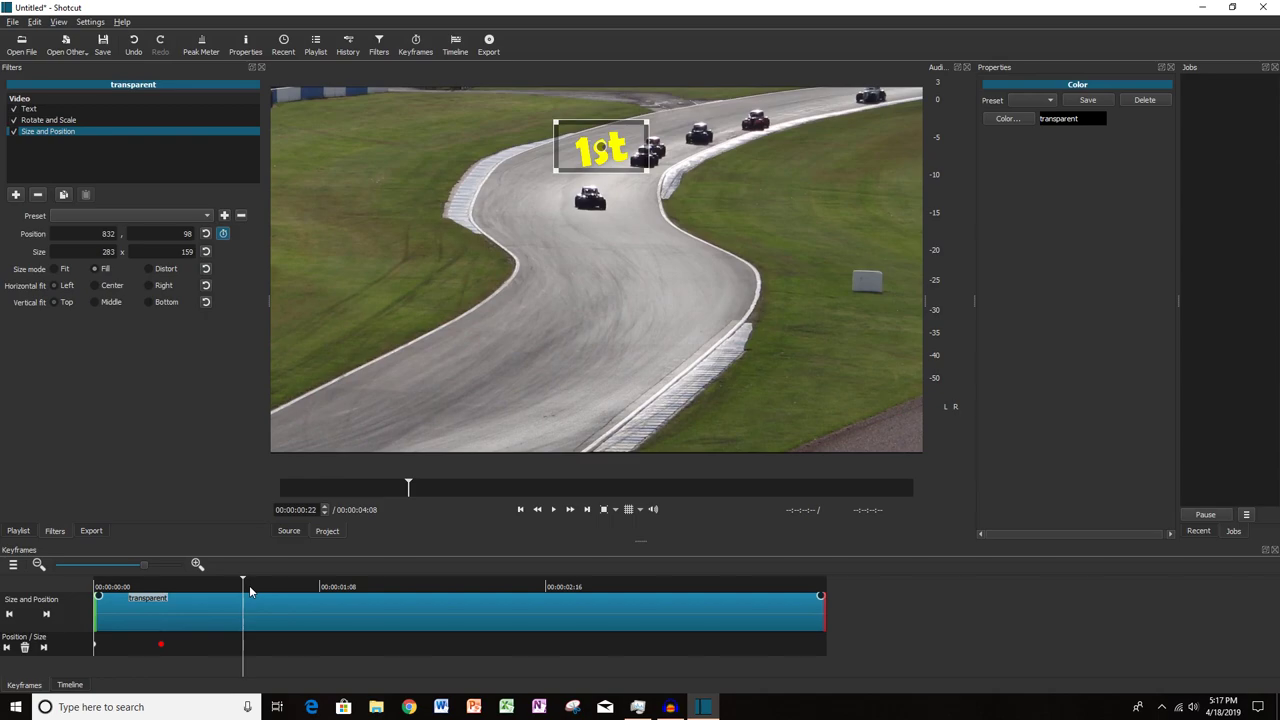
{"action": "left_click", "coordinate": [276, 587]}
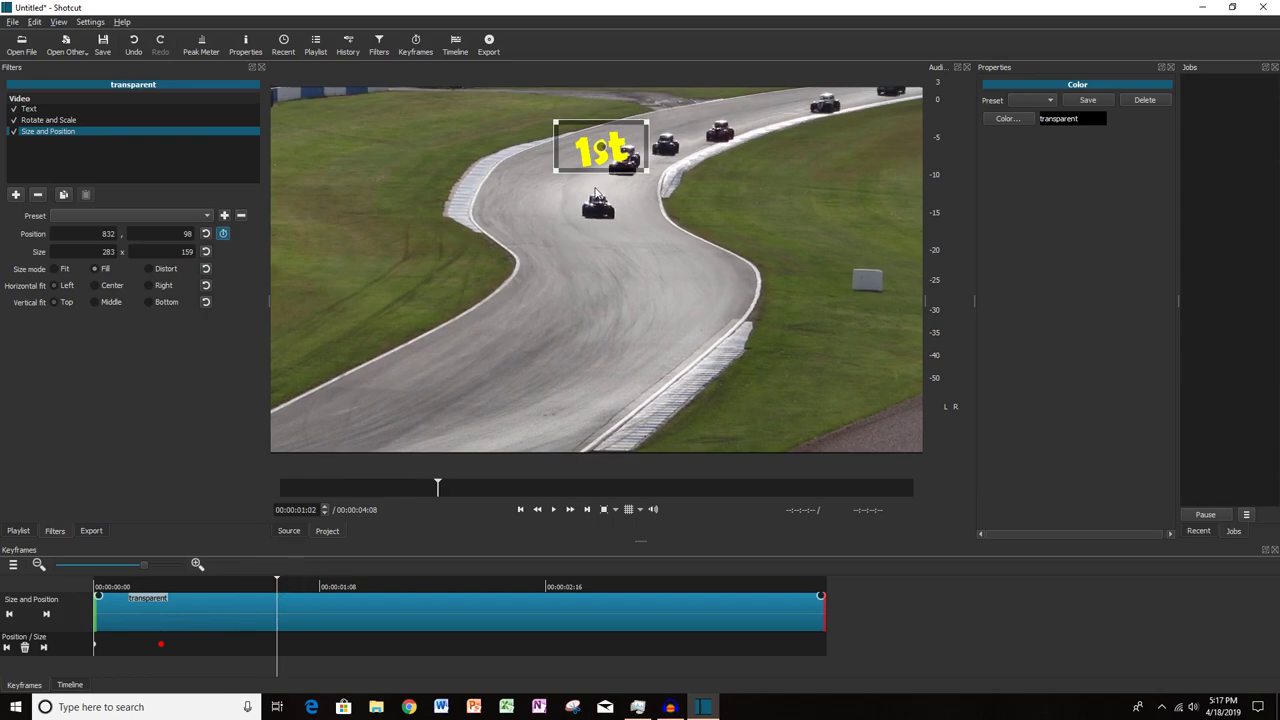
{"action": "key", "text": "Left"}
{"action": "key", "text": "Left"}
{"action": "key", "text": "Left"}
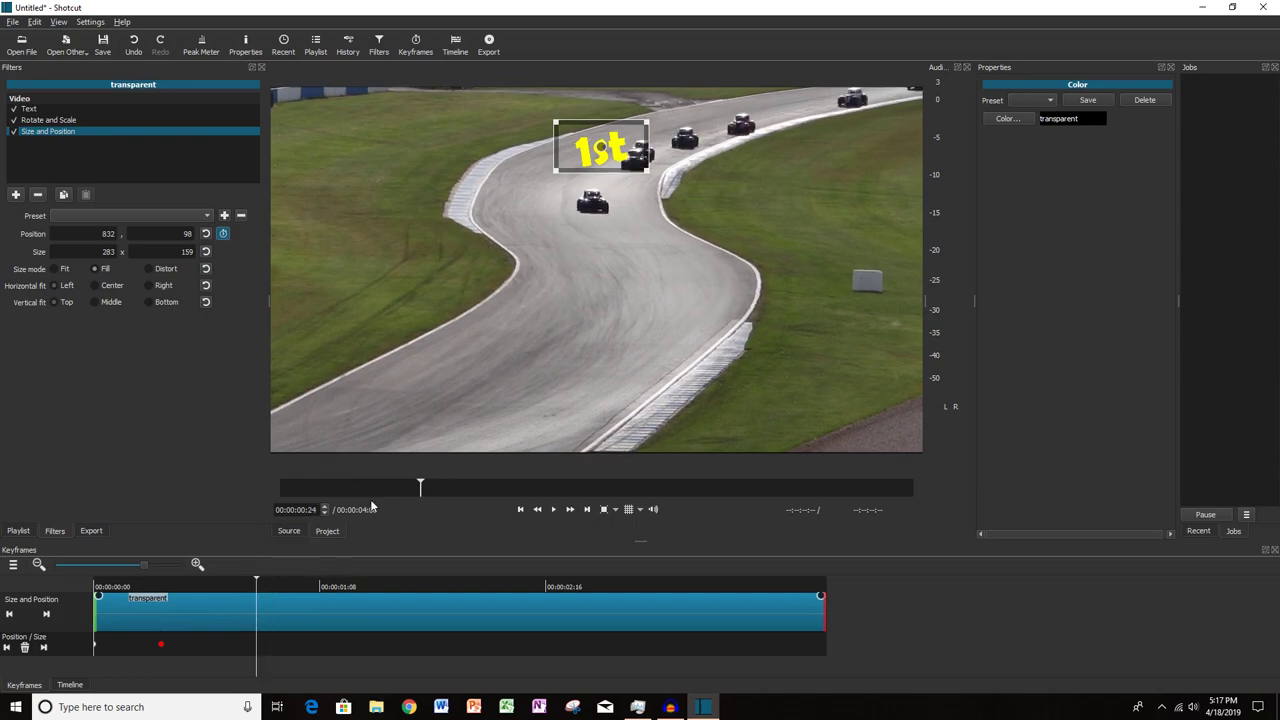
{"action": "left_click_drag", "start_coordinate": [596, 162], "coordinate": [586, 183]}
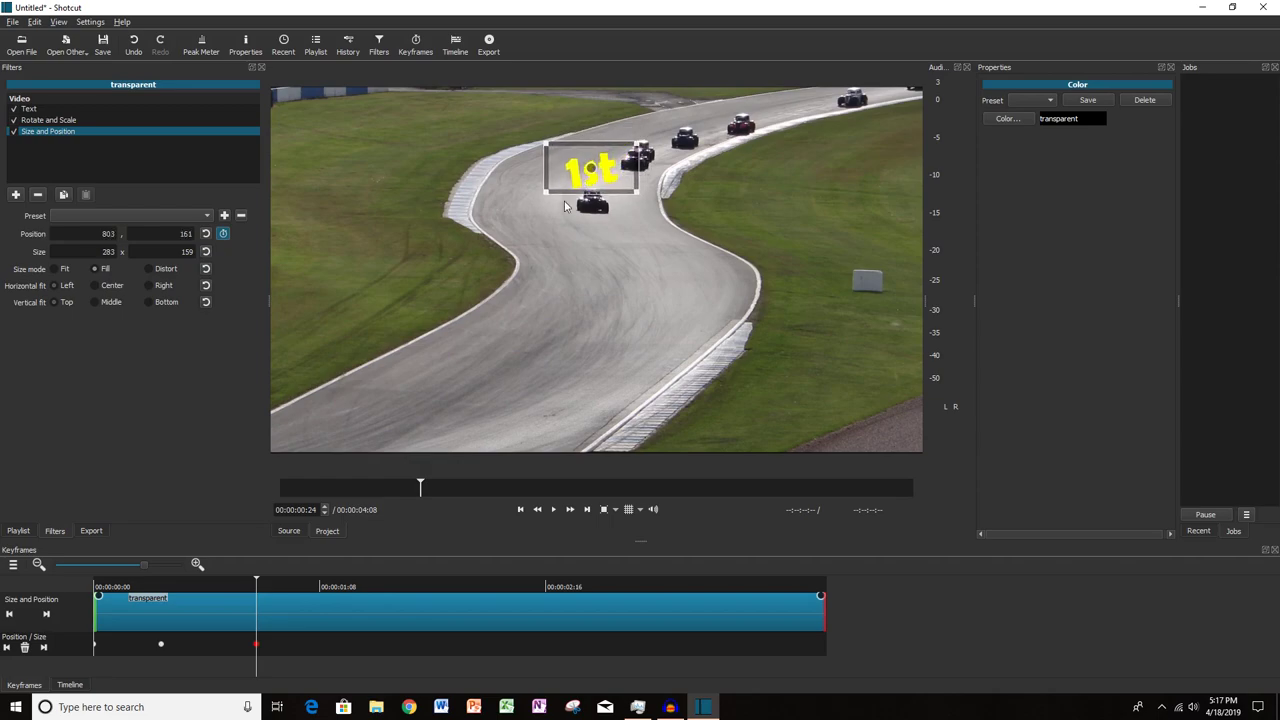
Add a keyframe at 00:00:01:13 with the label enlarged to about 325 x 183 and placed above the leading car at about 893, 212.
{"action": "left_click", "coordinate": [352, 587]}
{"action": "left_click_drag", "start_coordinate": [607, 182], "coordinate": [638, 200]}
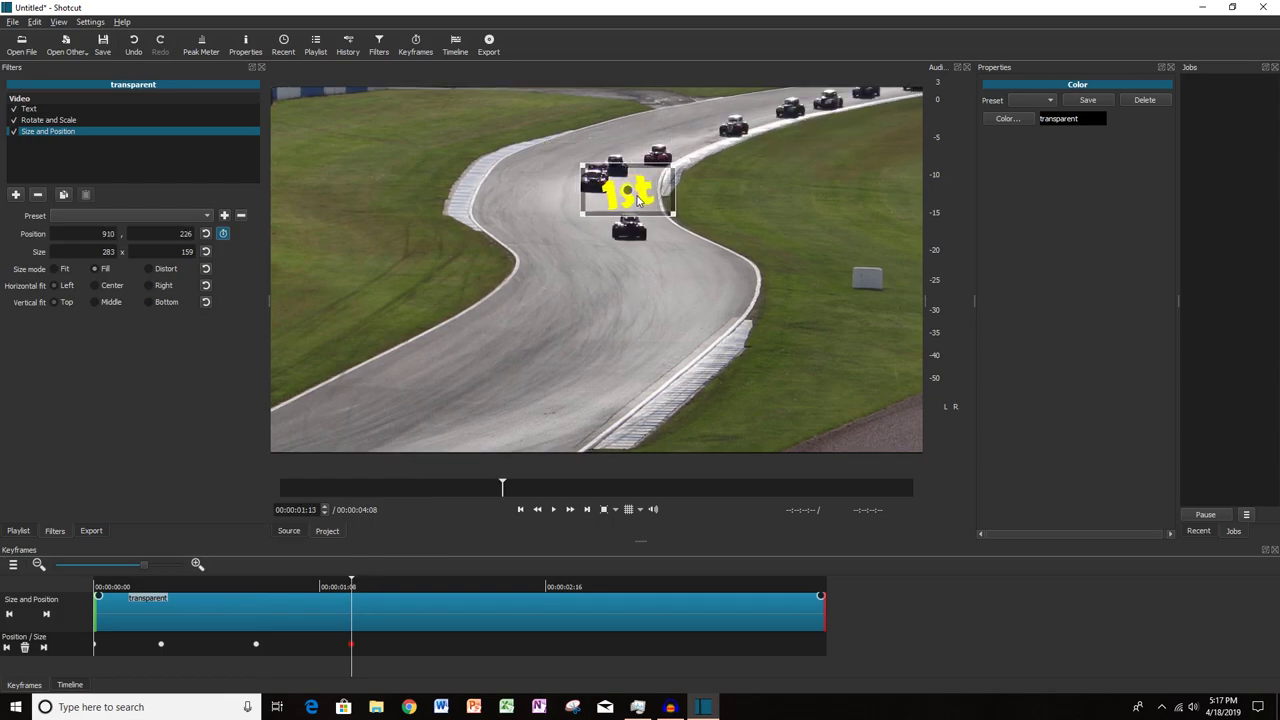
{"action": "mouse_move", "coordinate": [676, 228]}
{"action": "left_mouse_down"}
{"action": "mouse_move", "coordinate": [712, 238]}
{"action": "mouse_move", "coordinate": [688, 222]}
{"action": "left_mouse_up"}
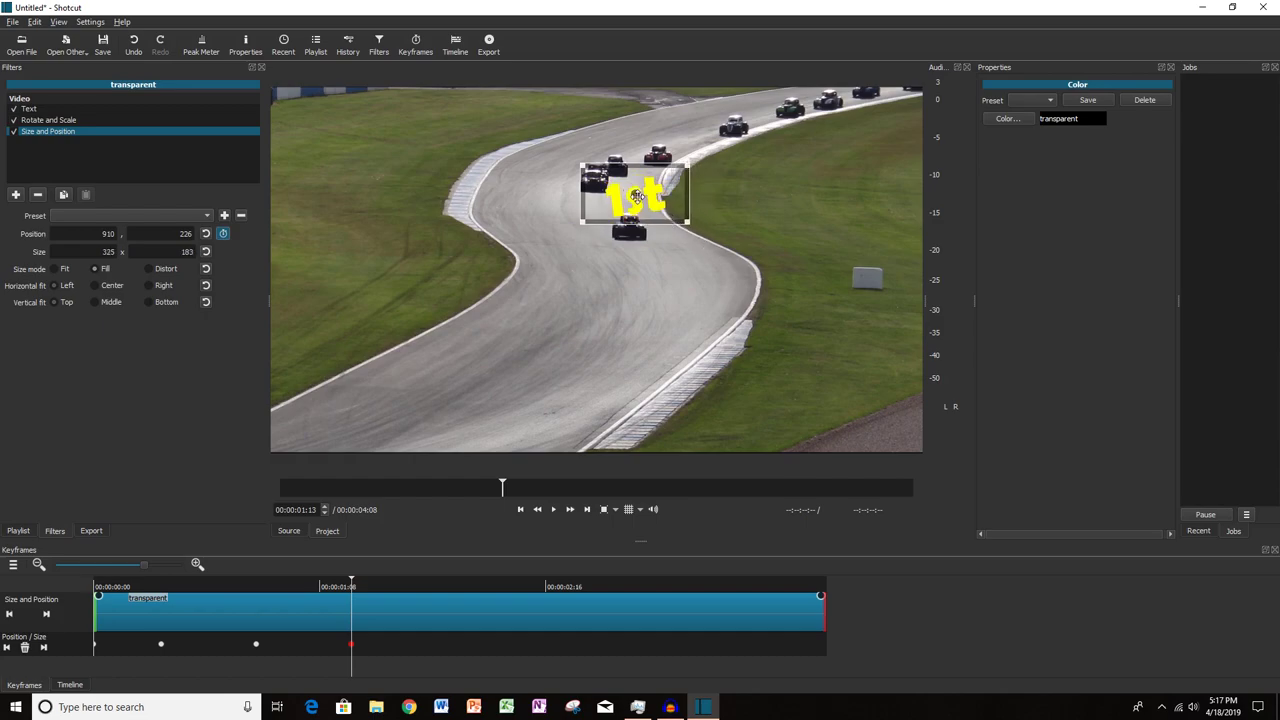
{"action": "left_click_drag", "start_coordinate": [631, 193], "coordinate": [624, 190]}
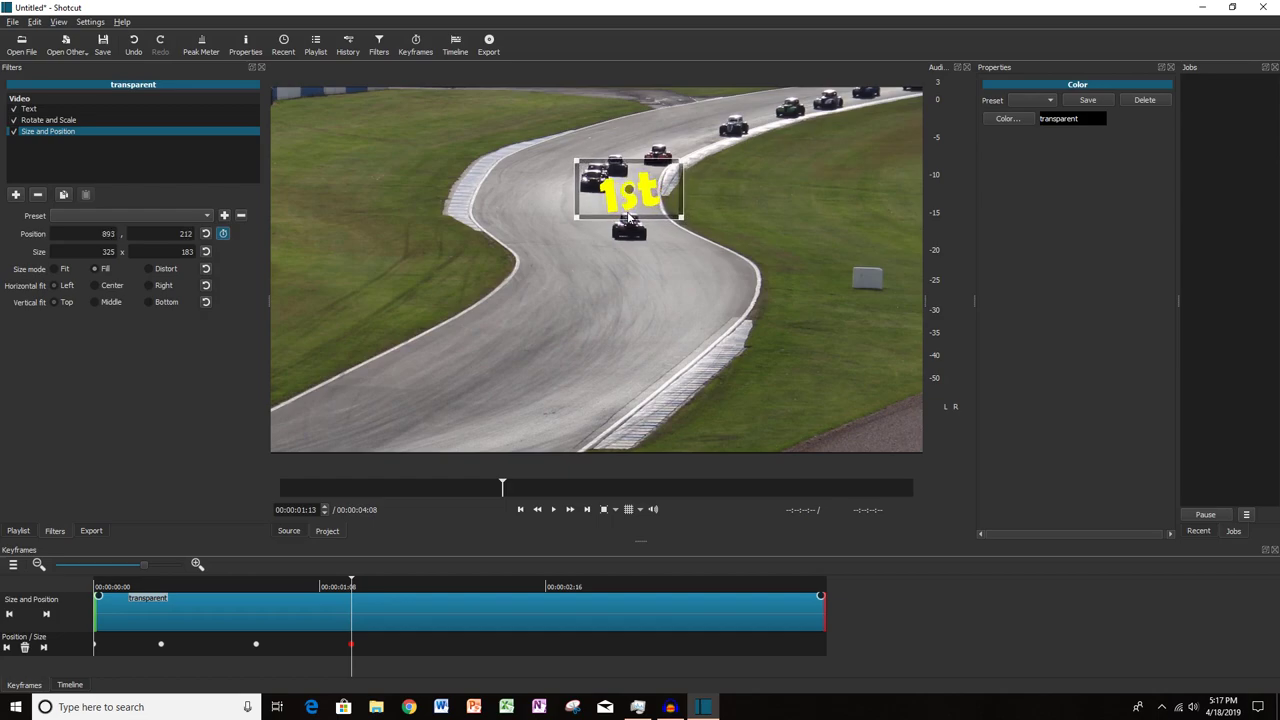
Add a keyframe at 00:00:02:03 with the label enlarged to about 360 x 202 and placed above the leading car at about 979, 291.
{"action": "left_click", "coordinate": [455, 585]}
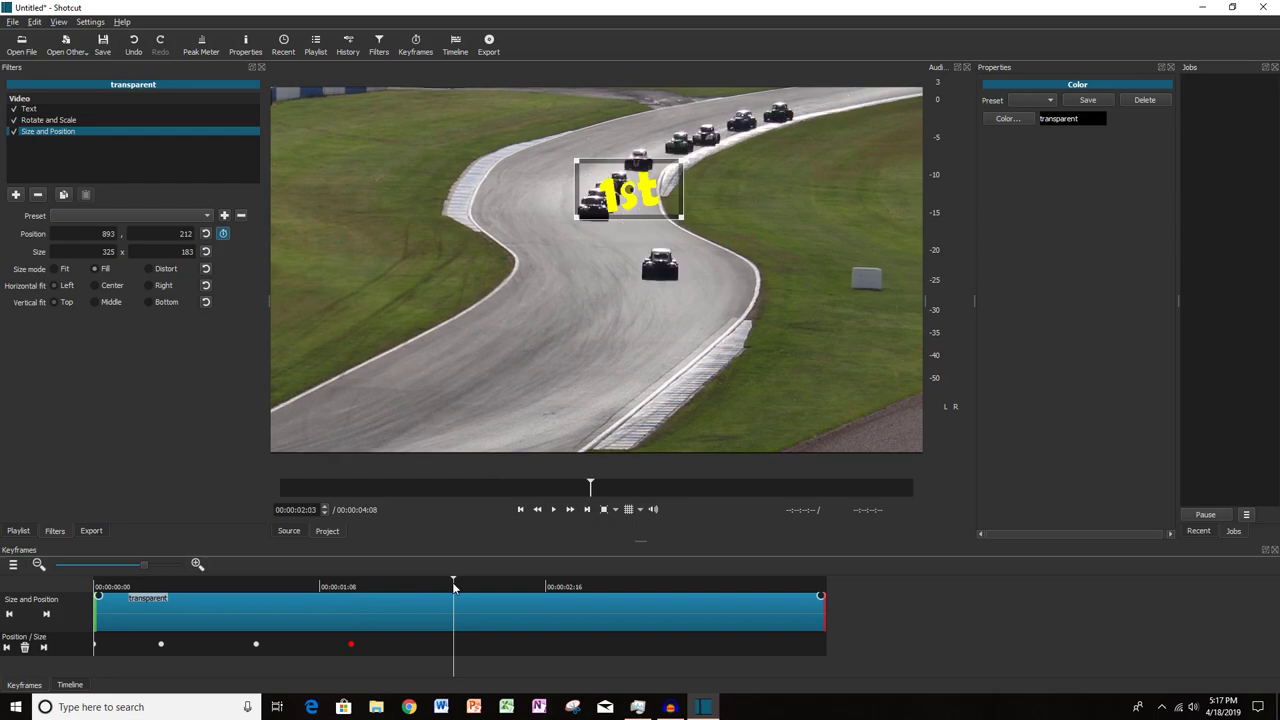
{"action": "left_click_drag", "start_coordinate": [643, 208], "coordinate": [672, 241]}
{"action": "left_click_drag", "start_coordinate": [709, 196], "coordinate": [728, 187]}
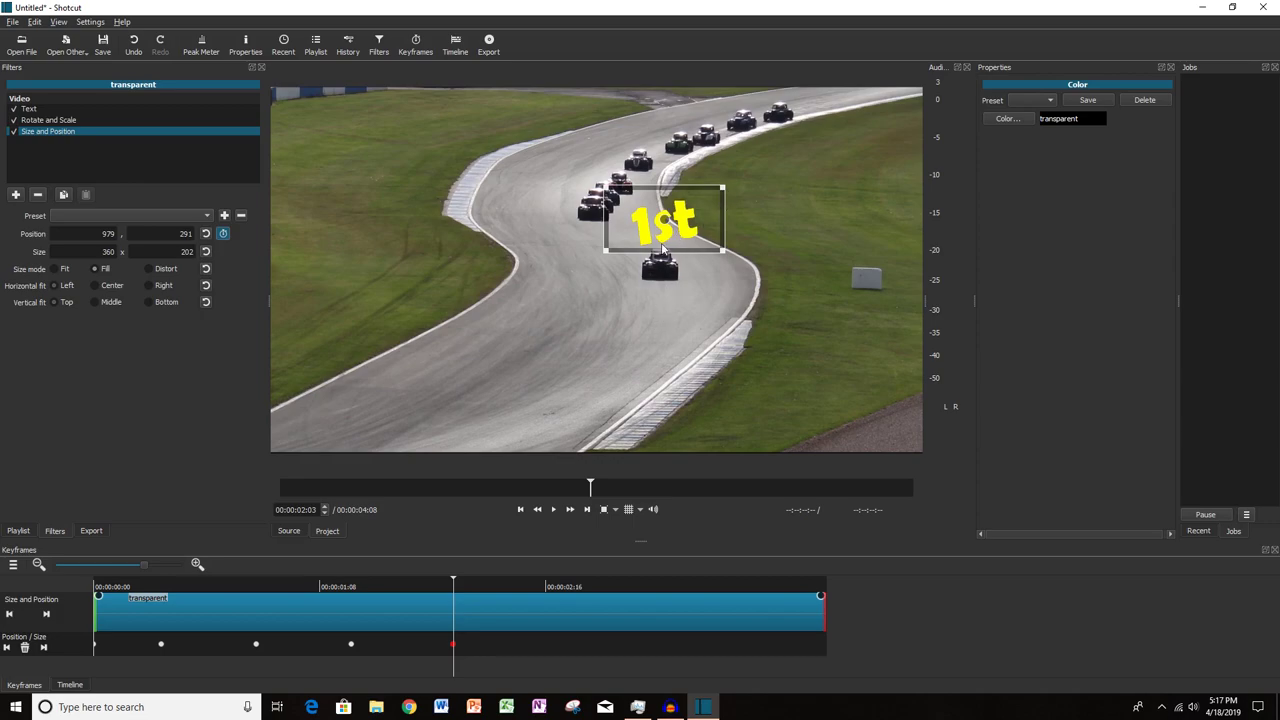
Add a keyframe at 00:00:02:17 with the label enlarged to about 440 x 248 and placed above the leading car at about 940, 373.
{"action": "left_click", "coordinate": [549, 587]}
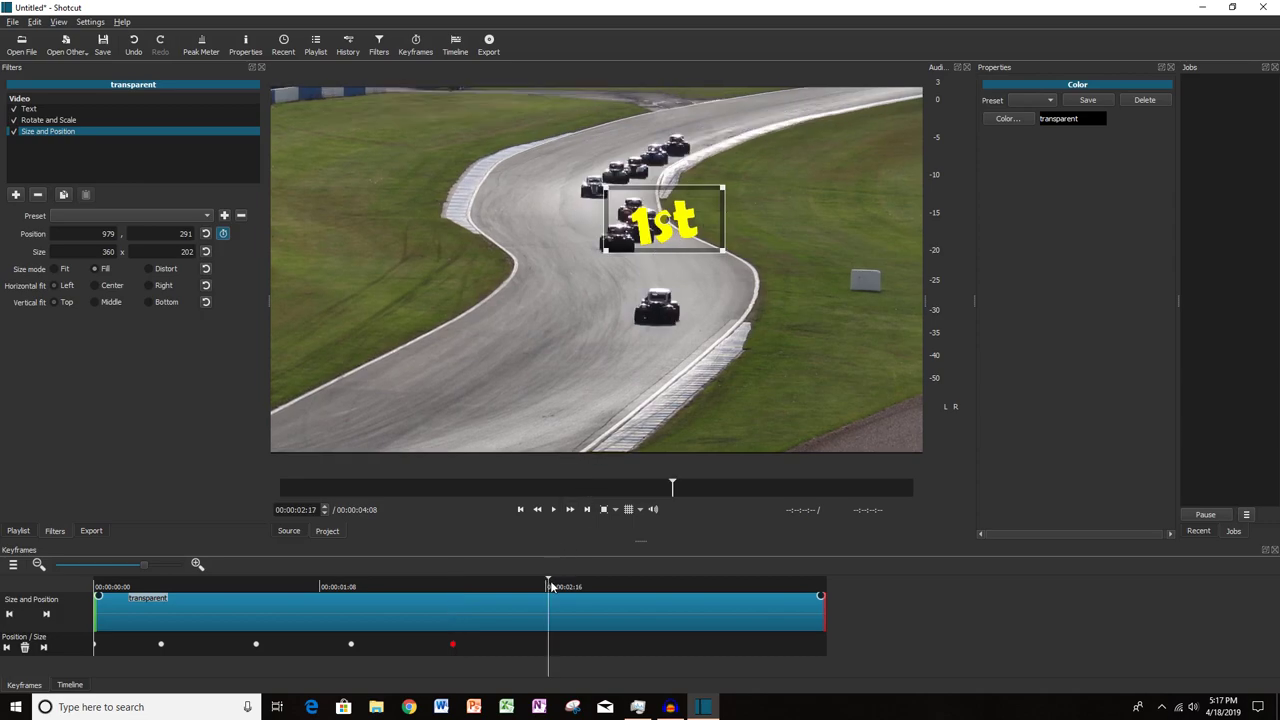
{"action": "left_click_drag", "start_coordinate": [665, 253], "coordinate": [660, 296]}
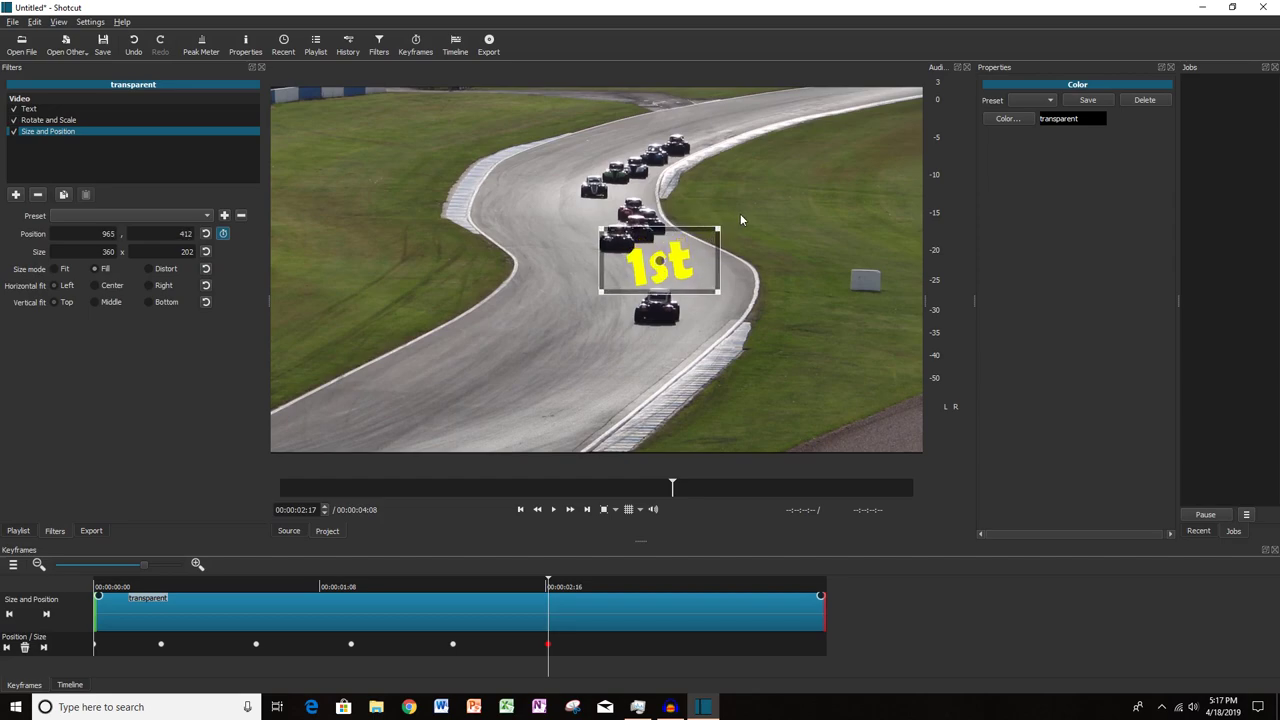
{"action": "left_click_drag", "start_coordinate": [740, 220], "coordinate": [745, 215]}
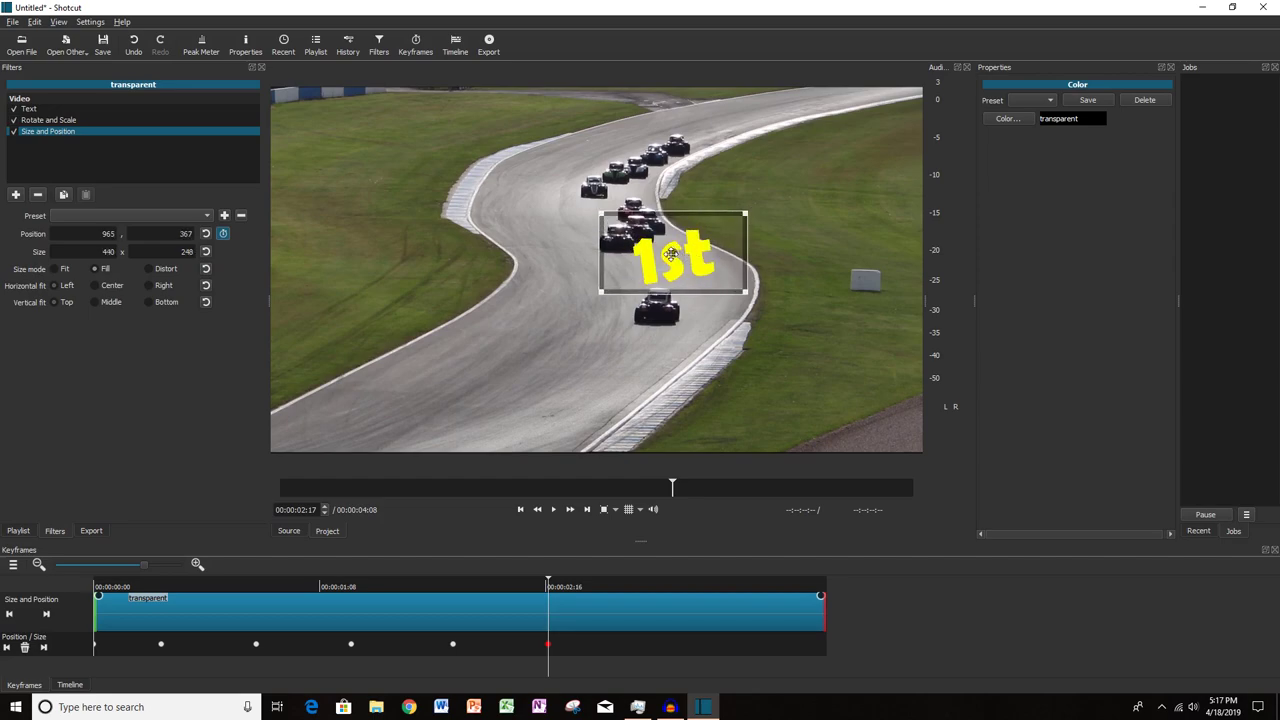
{"action": "left_click_drag", "start_coordinate": [664, 263], "coordinate": [650, 280]}
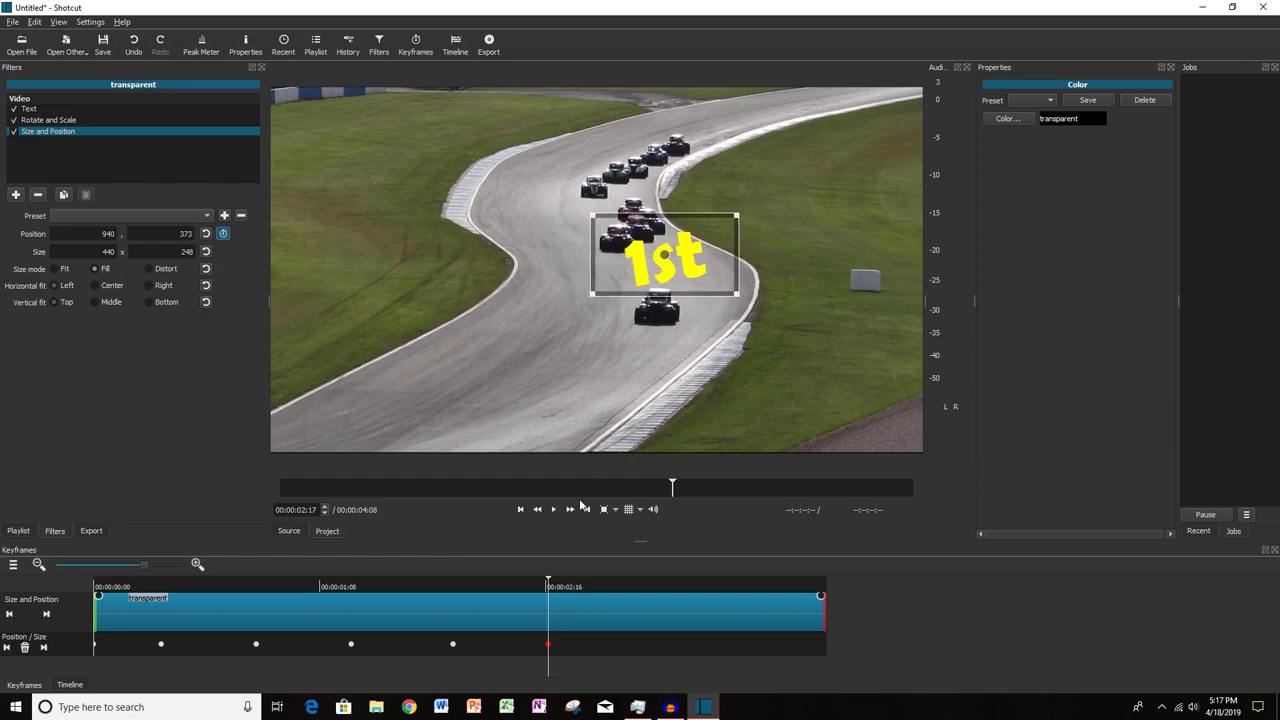
Add a keyframe at 00:00:03:05 with the label enlarged to about 475 x 267 and placed above the leading car at about 808, 493.
{"action": "left_click", "coordinate": [640, 580]}
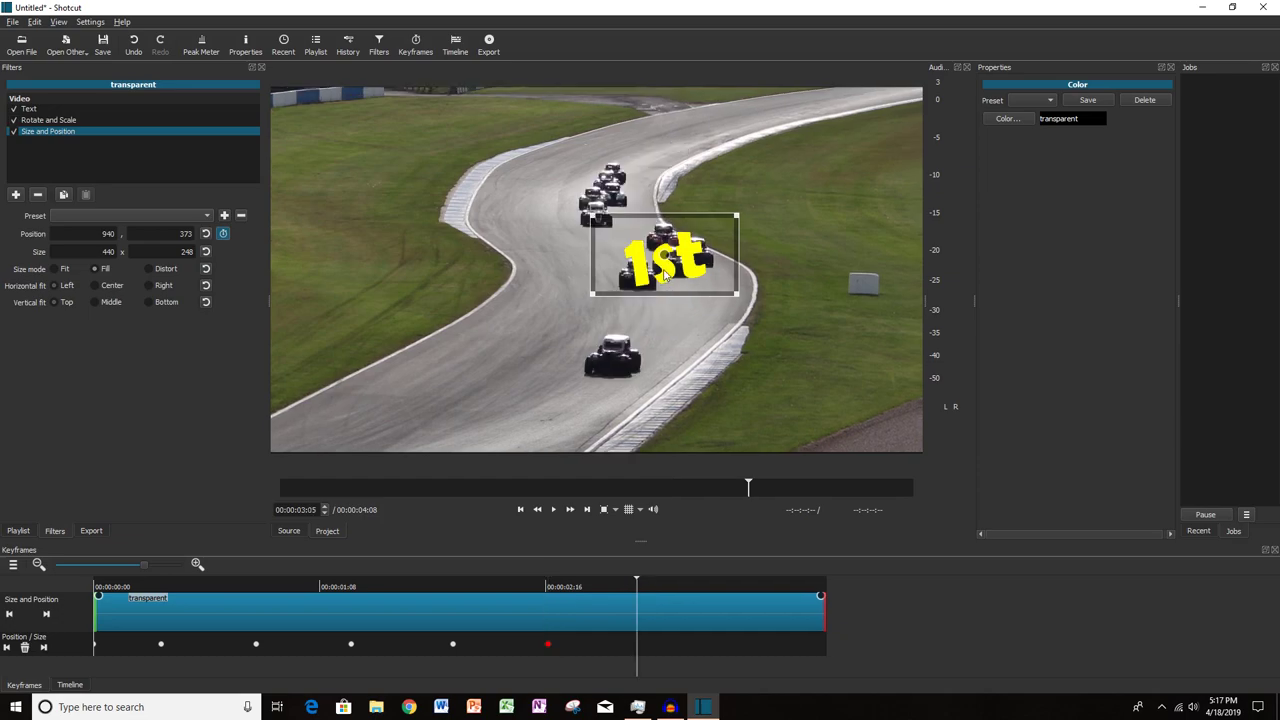
{"action": "left_click_drag", "start_coordinate": [650, 268], "coordinate": [612, 320]}
{"action": "left_click_drag", "start_coordinate": [698, 264], "coordinate": [712, 256]}
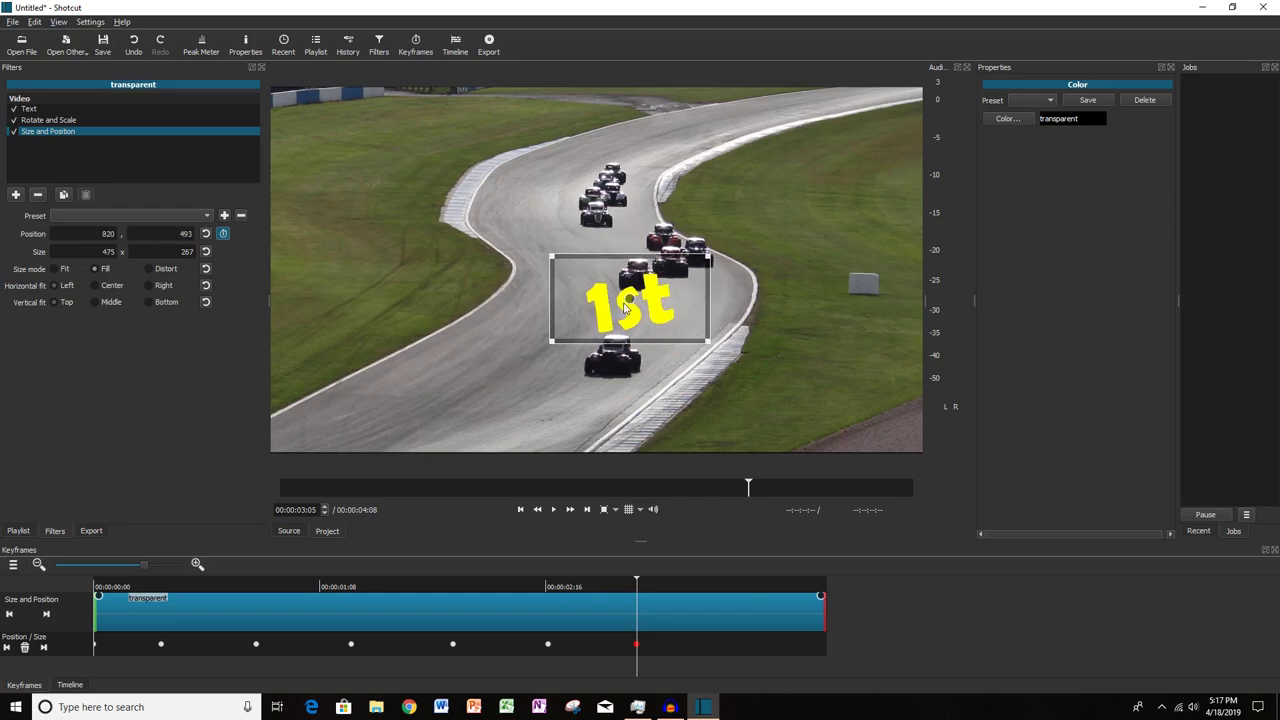
{"action": "left_click_drag", "start_coordinate": [620, 308], "coordinate": [622, 318]}
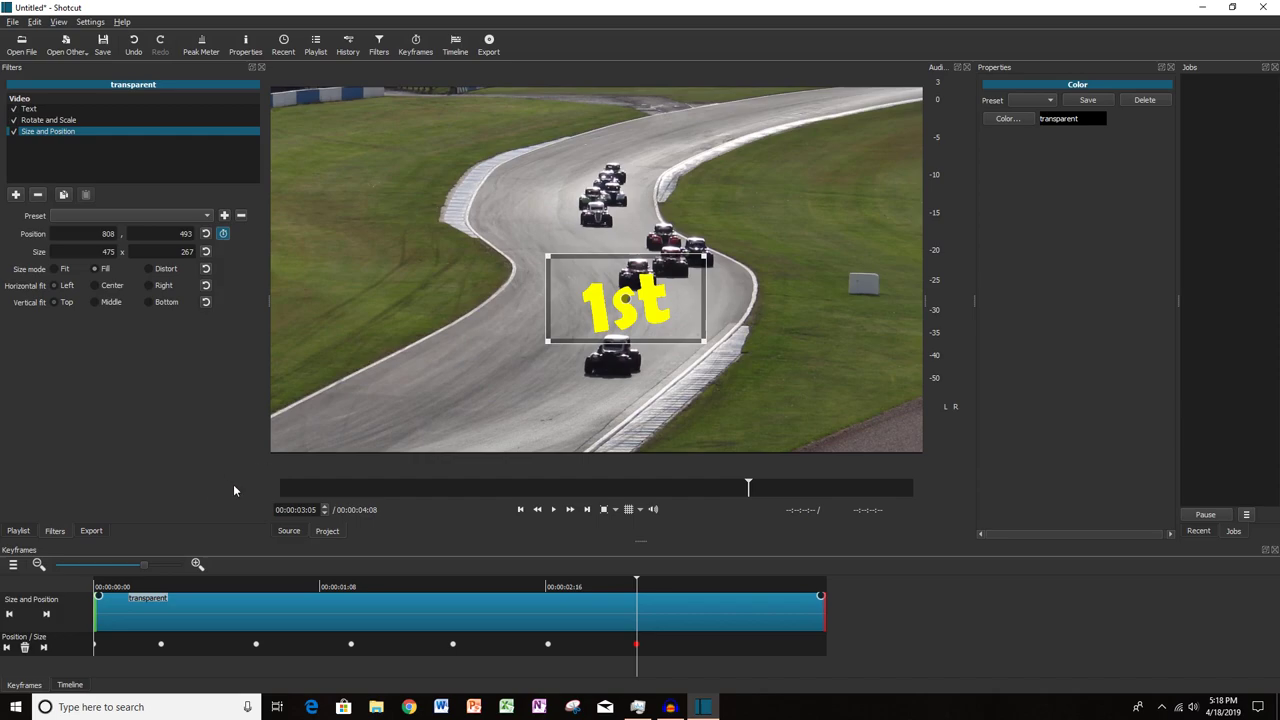
Add a keyframe at 00:00:03:15 with the label enlarged to about 636 x 358 and placed above the leading car at about 498, 542.
{"action": "left_click", "coordinate": [707, 592]}
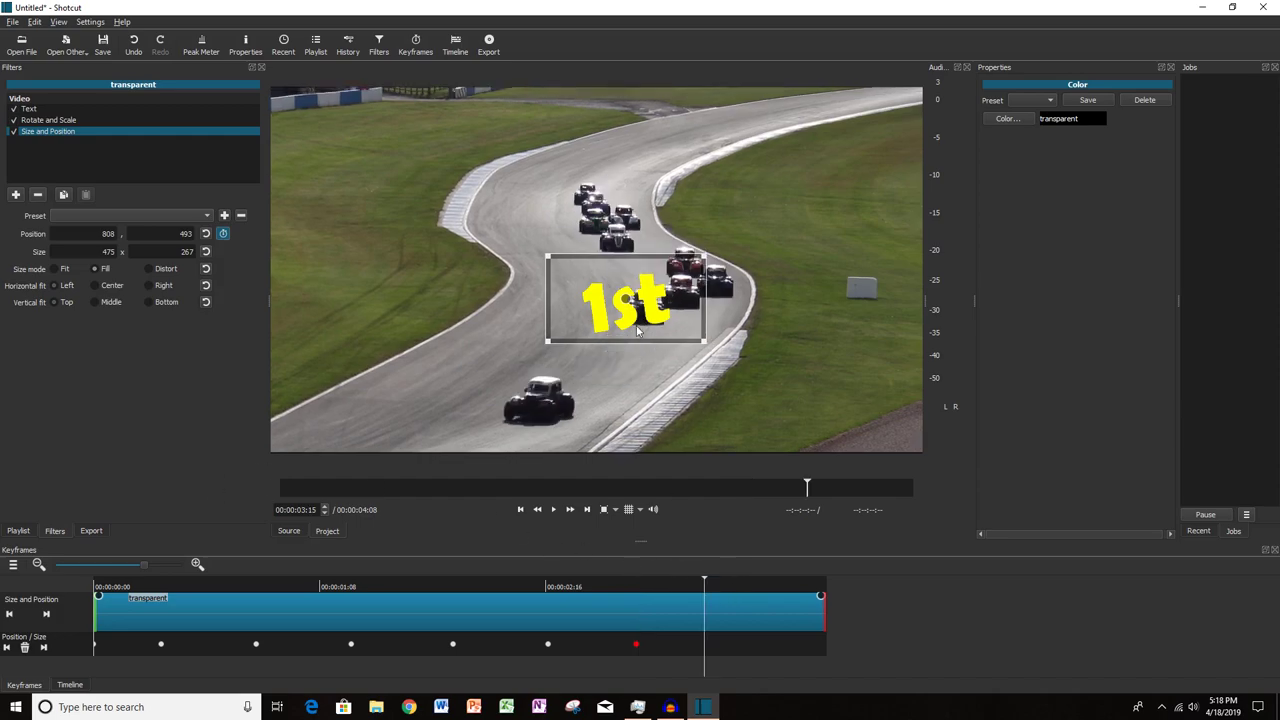
{"action": "left_click_drag", "start_coordinate": [576, 328], "coordinate": [504, 367]}
{"action": "left_click_drag", "start_coordinate": [626, 295], "coordinate": [698, 265]}
{"action": "left_click_drag", "start_coordinate": [556, 336], "coordinate": [533, 344]}
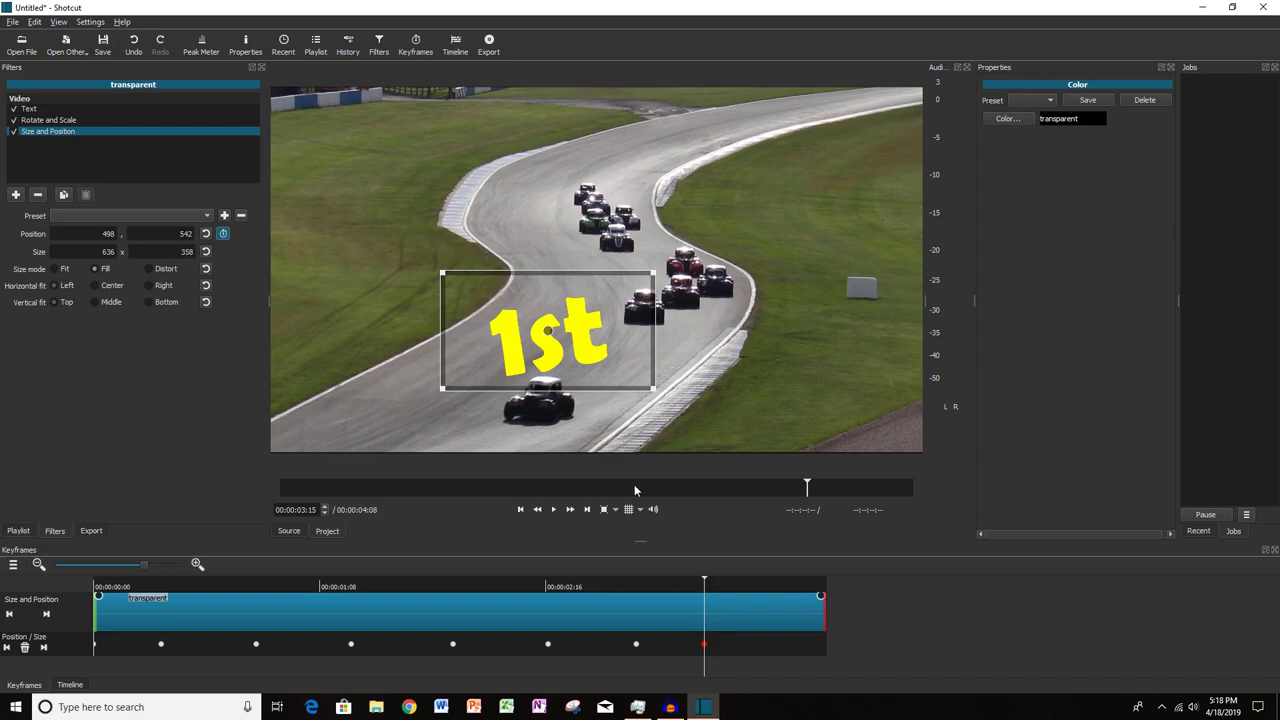
Add a keyframe at 00:00:03:22 with the label enlarged to about 786 x 442 and placed above the leading car at about 155, 577.
{"action": "left_click", "coordinate": [753, 587]}
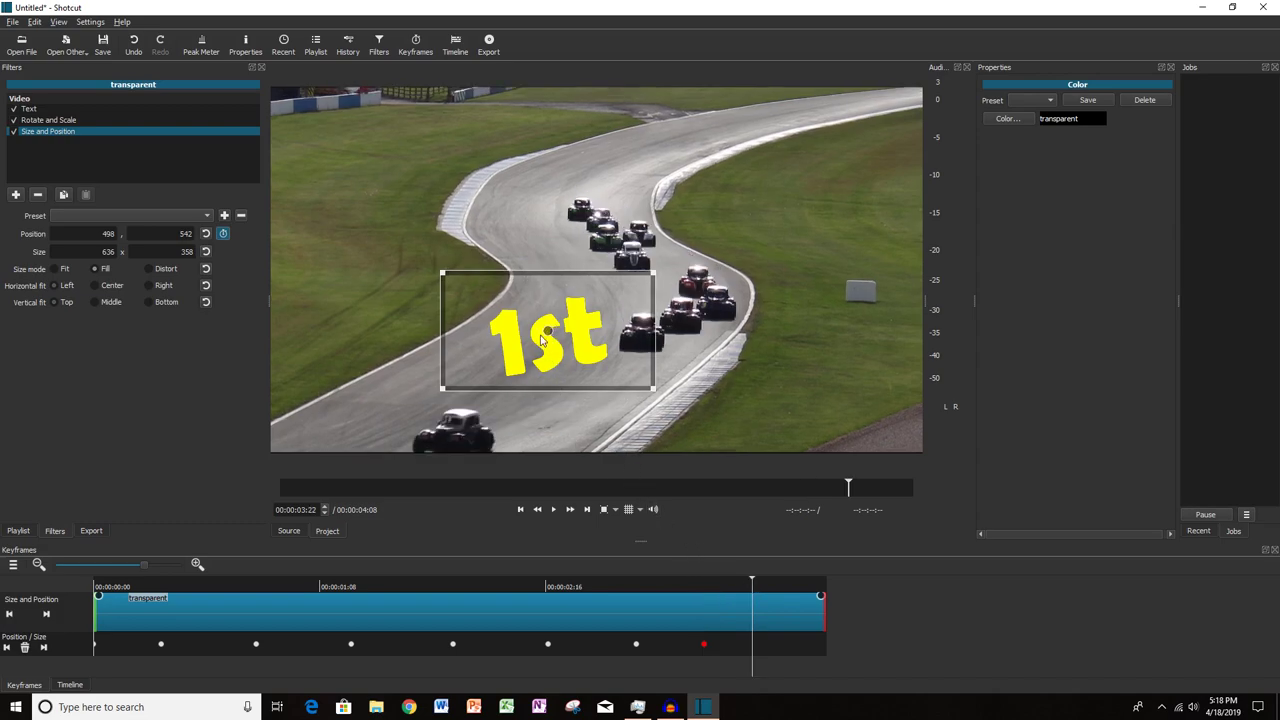
{"action": "left_click_drag", "start_coordinate": [546, 332], "coordinate": [454, 366]}
{"action": "left_click_drag", "start_coordinate": [564, 302], "coordinate": [613, 274]}
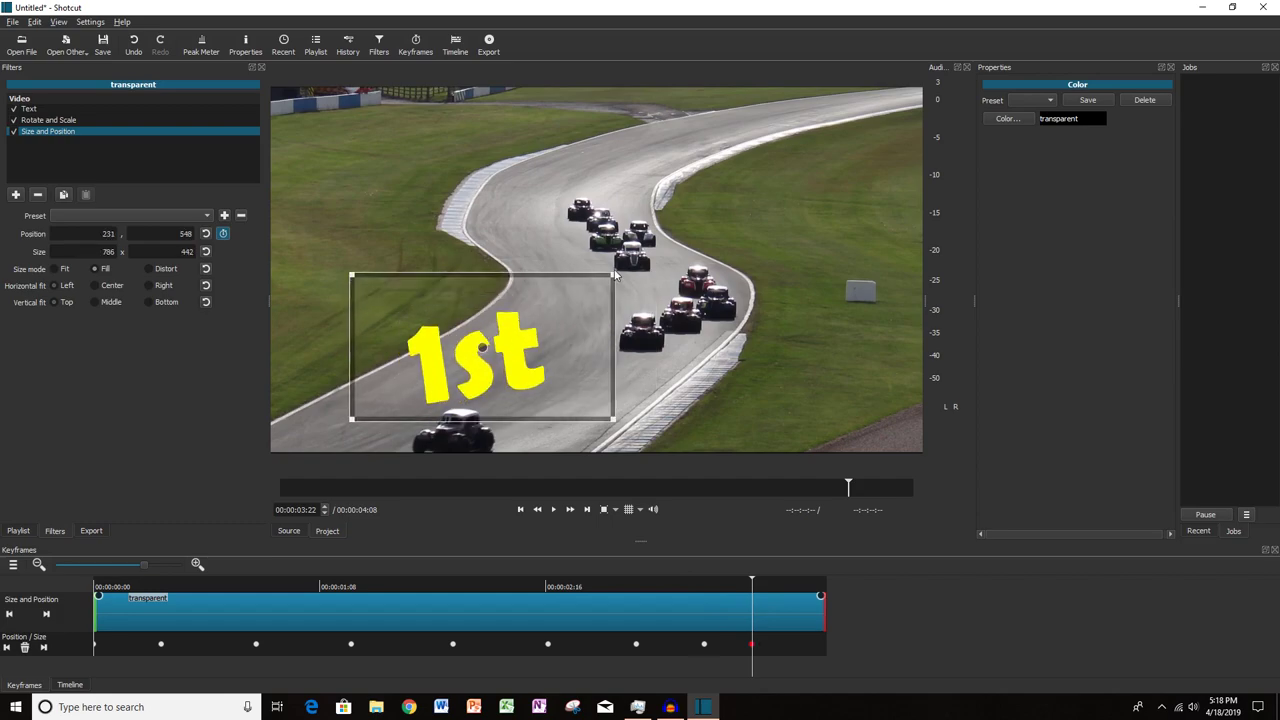
{"action": "left_click_drag", "start_coordinate": [463, 363], "coordinate": [440, 368]}
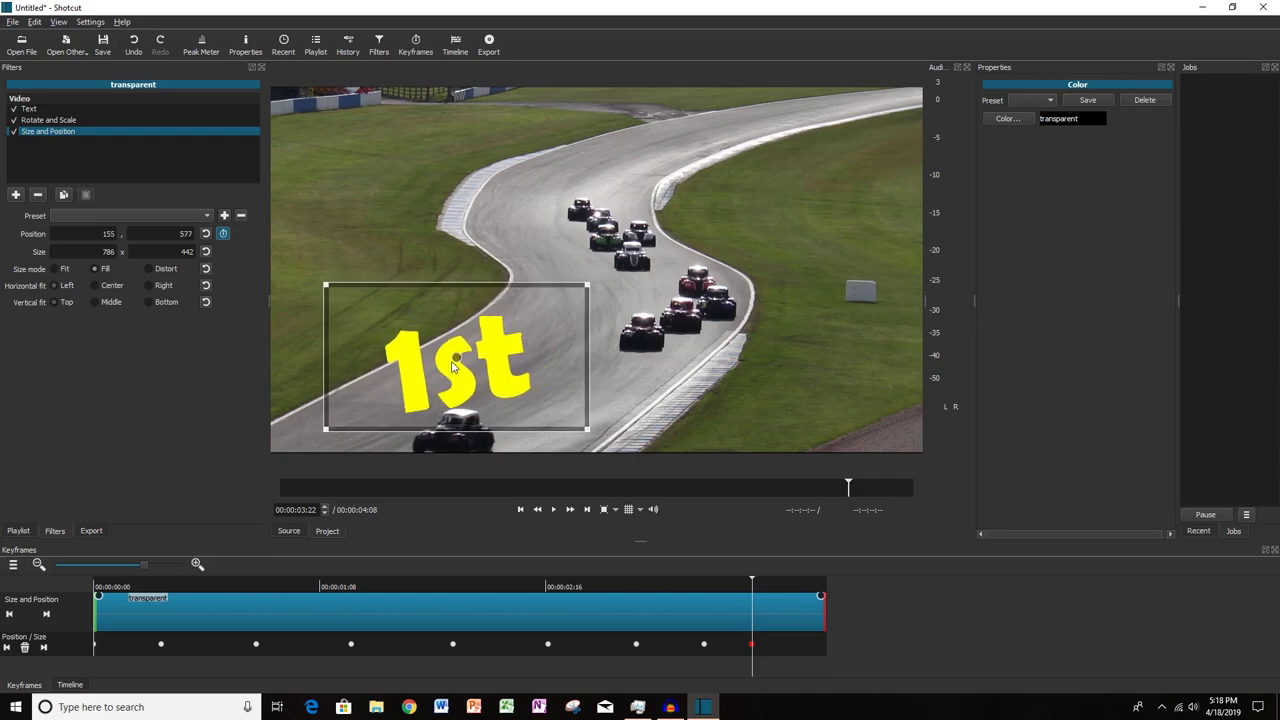
Add a keyframe at 00:00:04:03 with the label enlarged to about 869 x 489 and placed above the leading car at about -150, 607.
{"action": "left_click", "coordinate": [794, 588]}
{"action": "left_click_drag", "start_coordinate": [430, 367], "coordinate": [326, 397]}
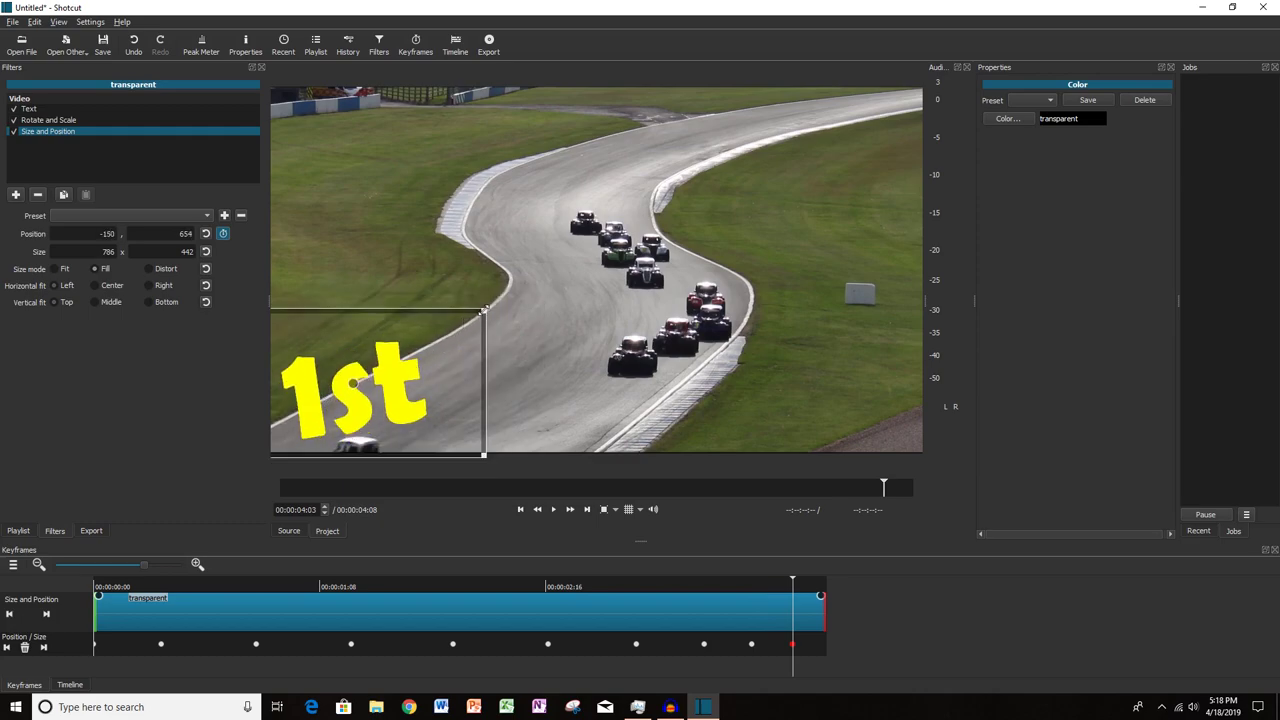
{"action": "left_click_drag", "start_coordinate": [507, 306], "coordinate": [529, 296]}
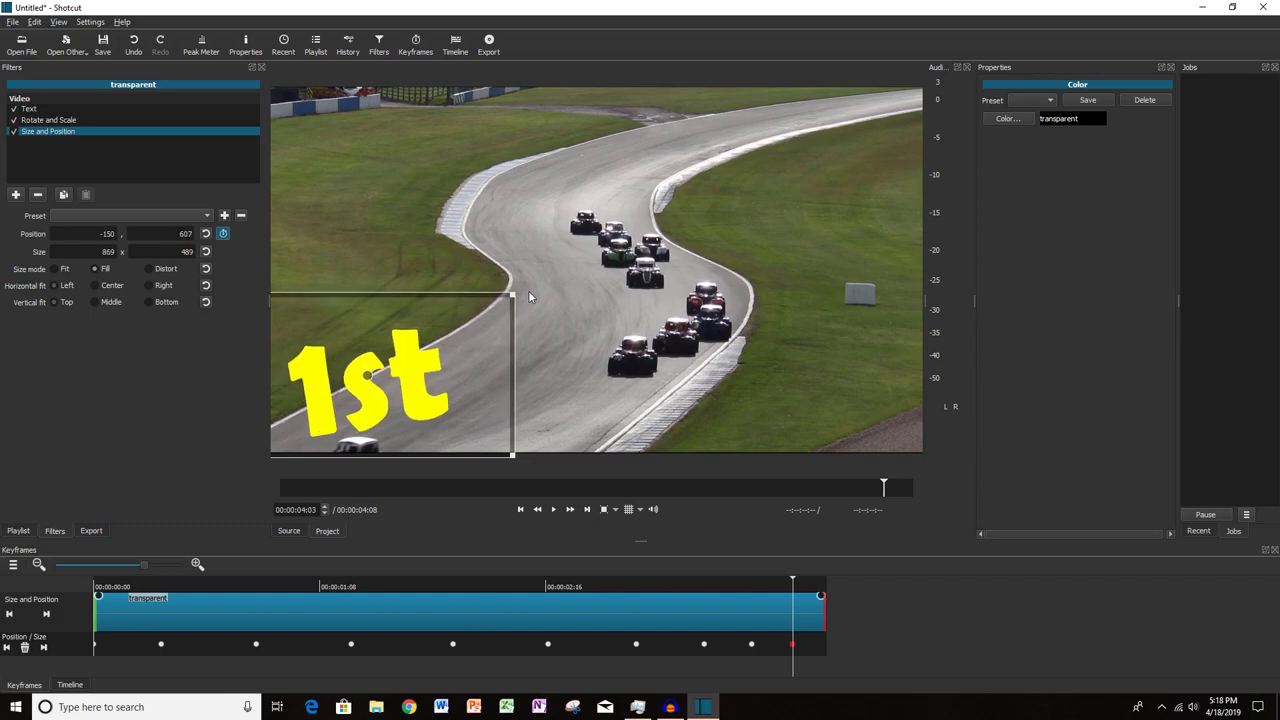
Add a final position keyframe at 00:00:04:07 by moving the label out of the frame past its lower-left corner to about -676, 923.
{"action": "left_click", "coordinate": [824, 588]}
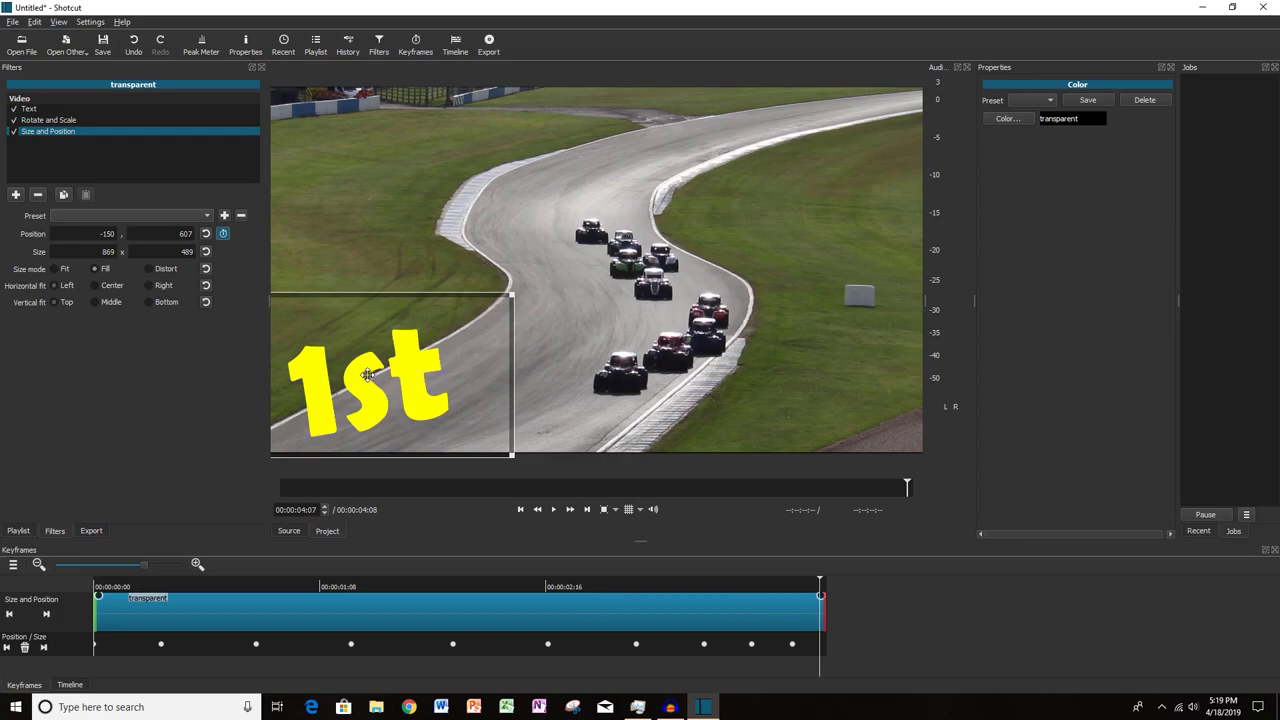
{"action": "left_click_drag", "start_coordinate": [366, 374], "coordinate": [293, 394]}
{"action": "left_click_drag", "start_coordinate": [246, 433], "coordinate": [181, 488]}
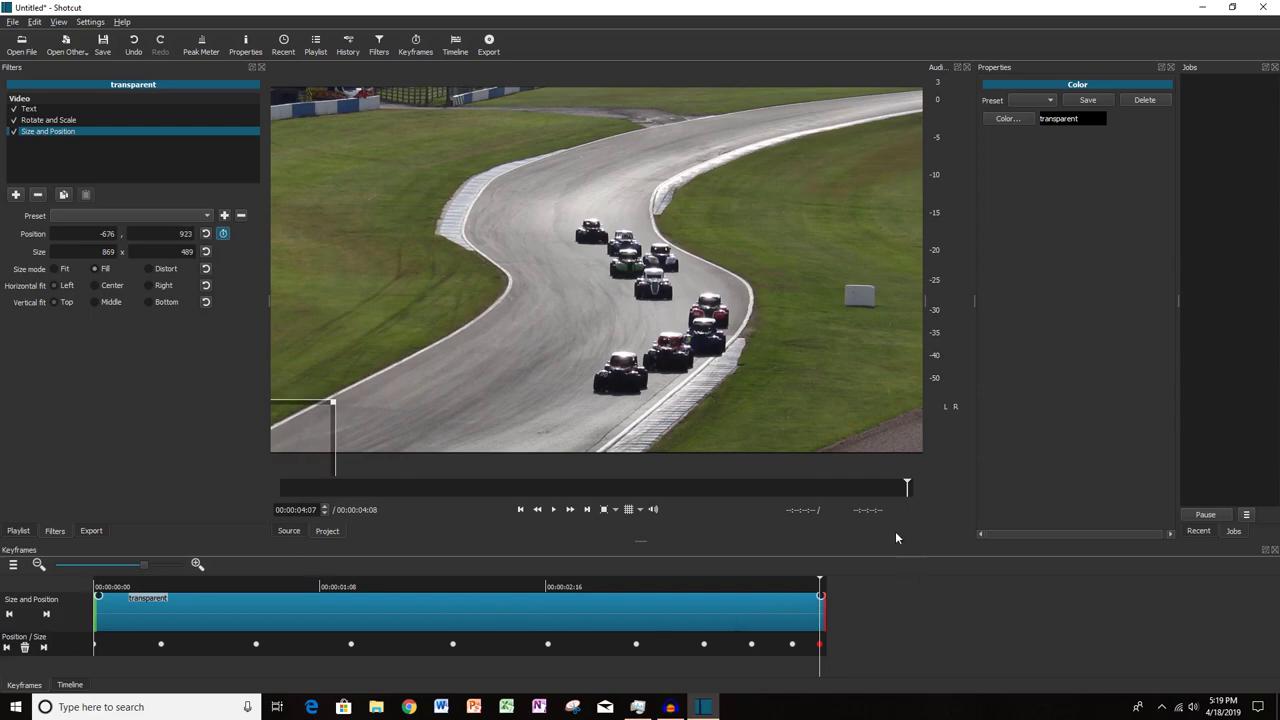
Play the sequence from the beginning to check how the label follows the leading car.
{"action": "left_click", "coordinate": [521, 509]}
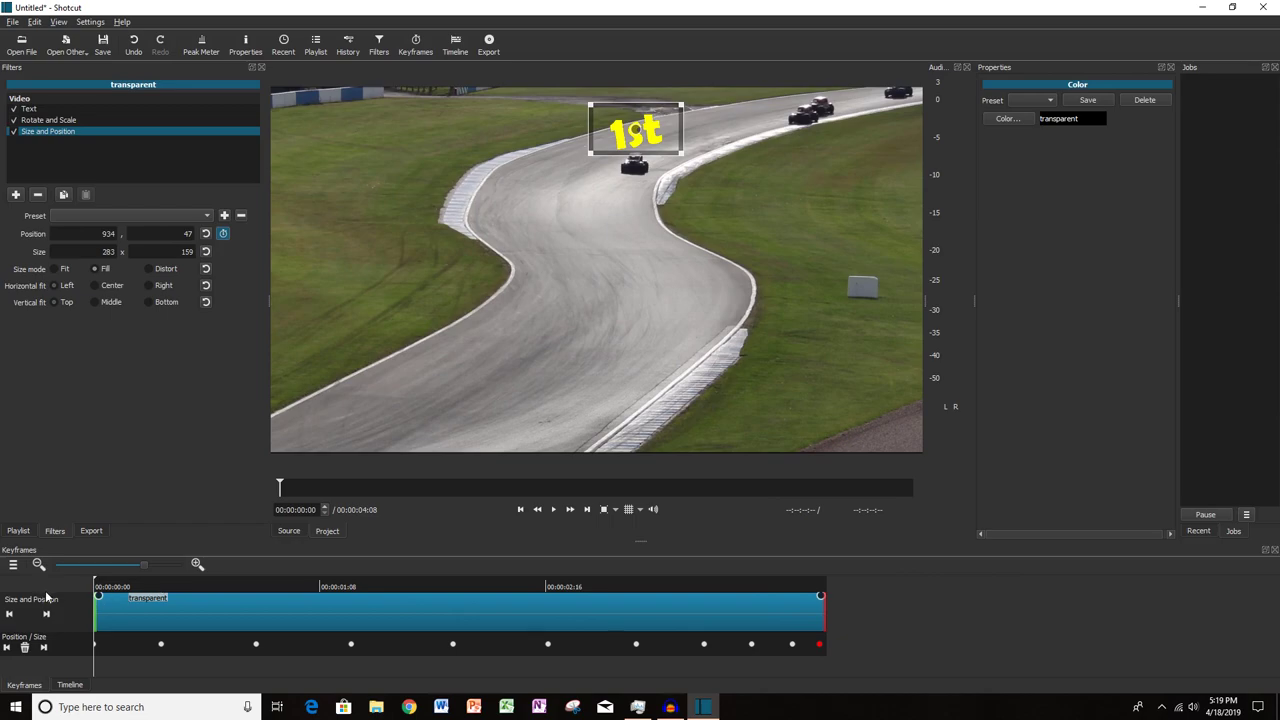
{"action": "left_click", "coordinate": [553, 510]}
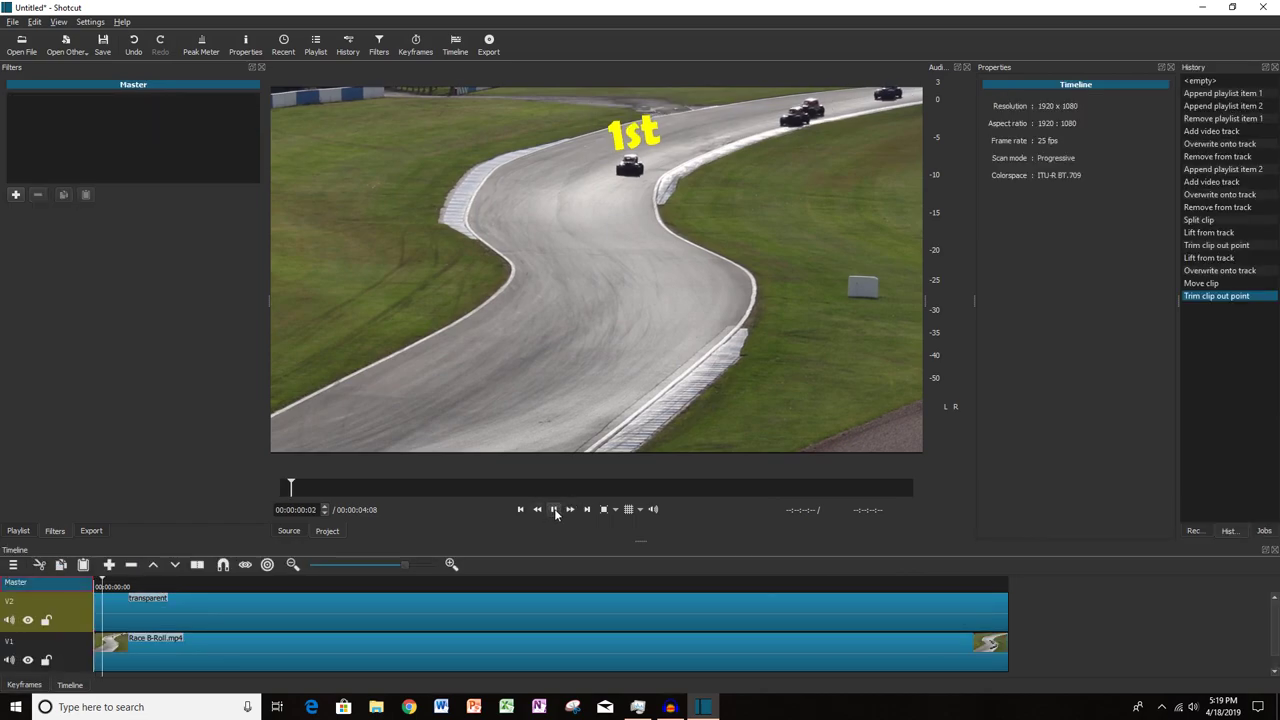